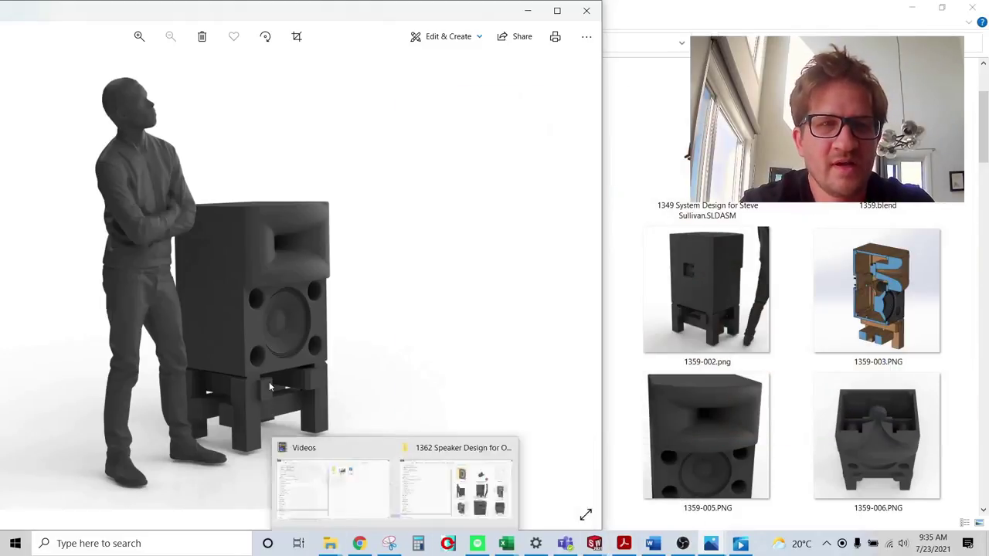
Maximize the 1362-001.png speaker render, and switch to Chrome to look over the custom speaker design page and its TAD reference images
left_click(557, 10)
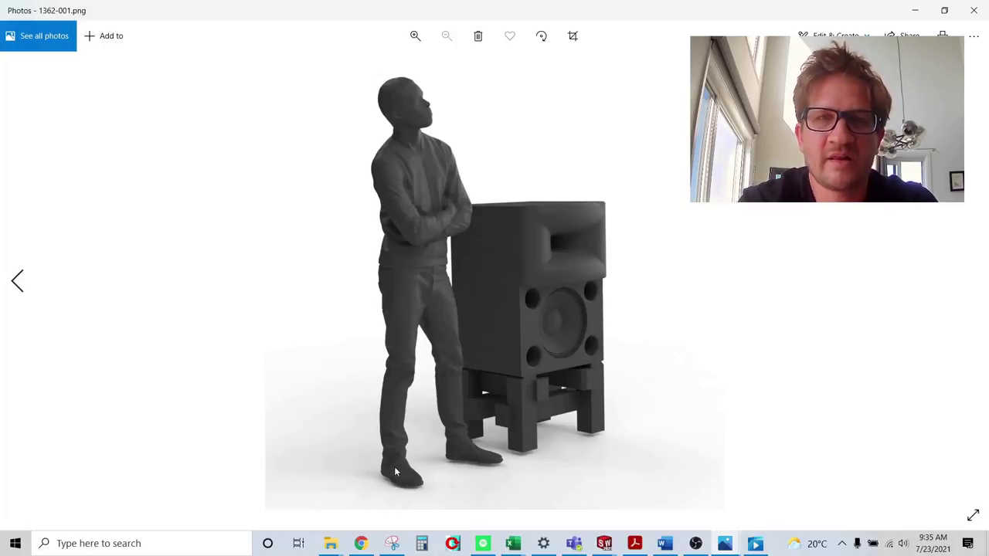
mouse_move(360, 545)
left_click(361, 545)
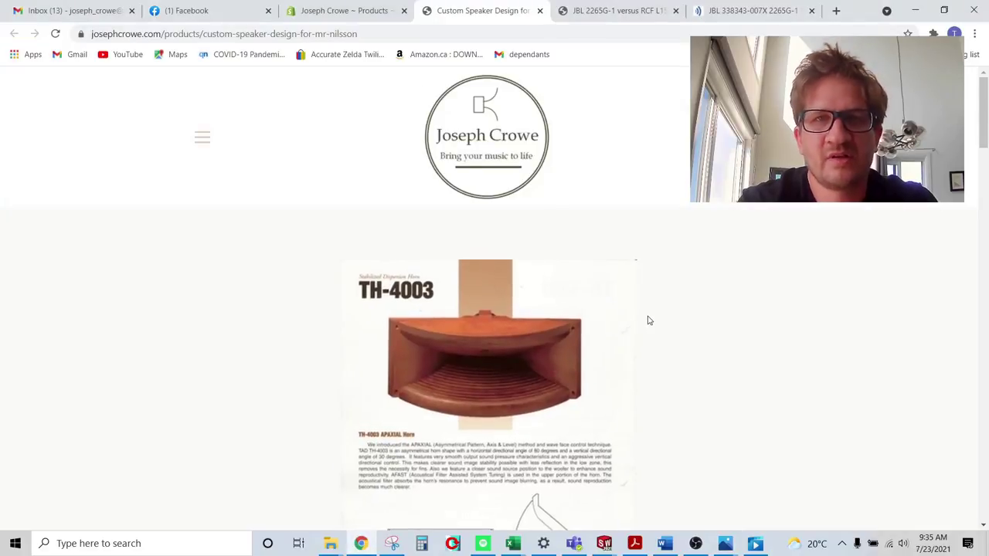
scroll(645, 321, "down", 1)
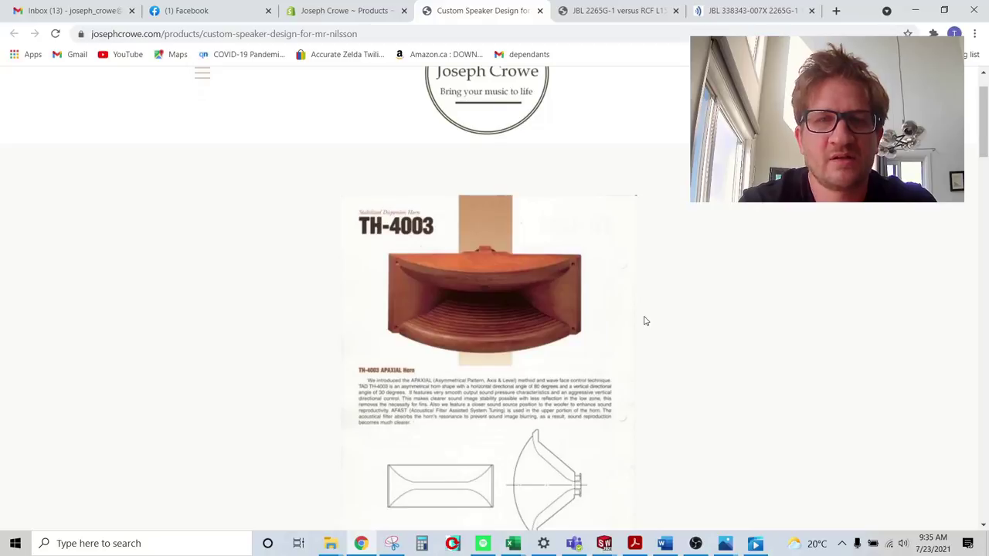
scroll(644, 320, "down", 8)
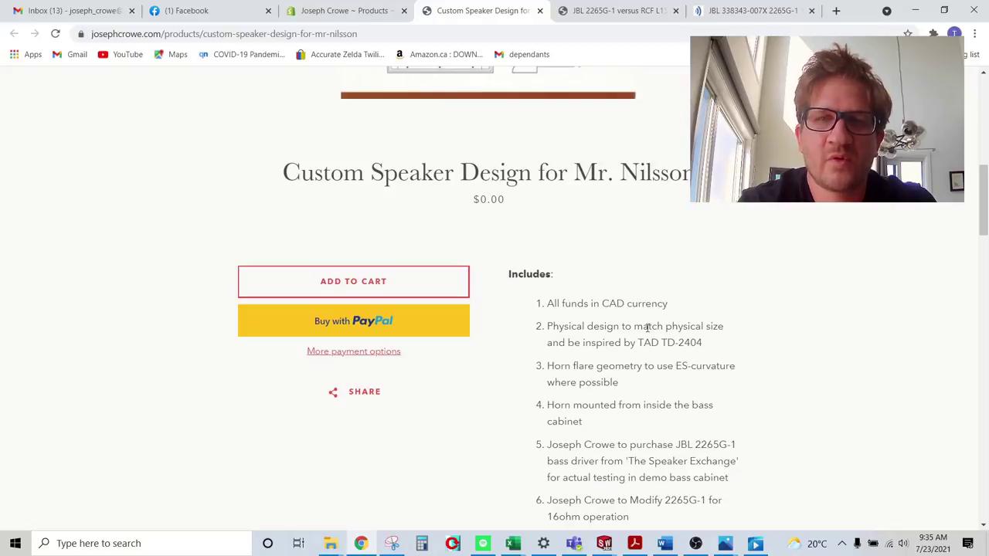
scroll(669, 338, "down", 20)
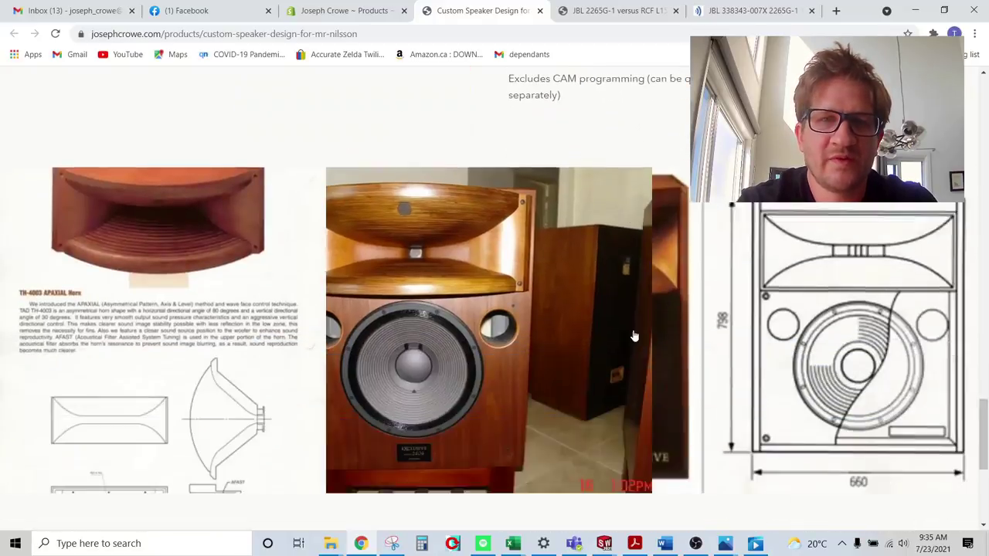
scroll(633, 335, "up", 2)
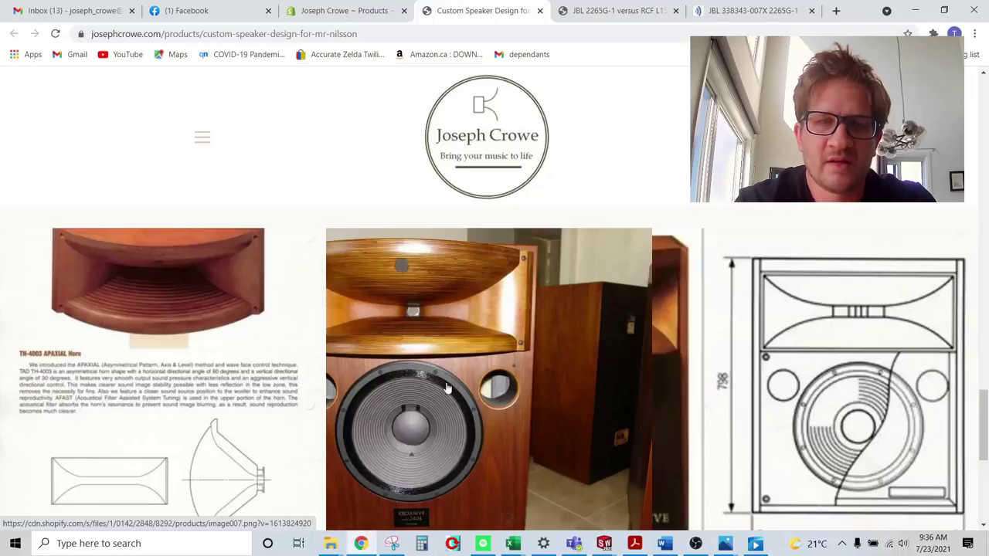
scroll(500, 365, "up", 1)
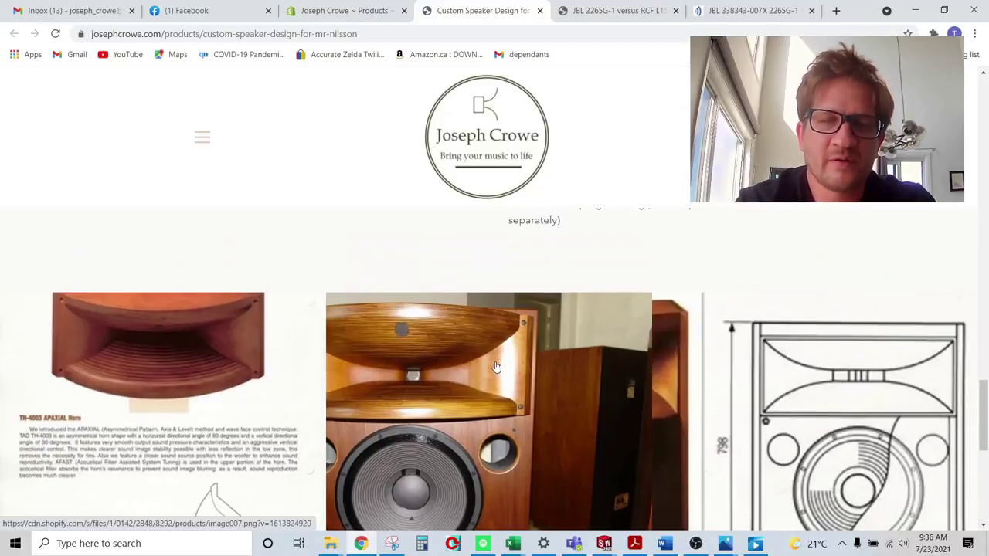
scroll(493, 370, "down", 1)
scroll(490, 369, "up", 12)
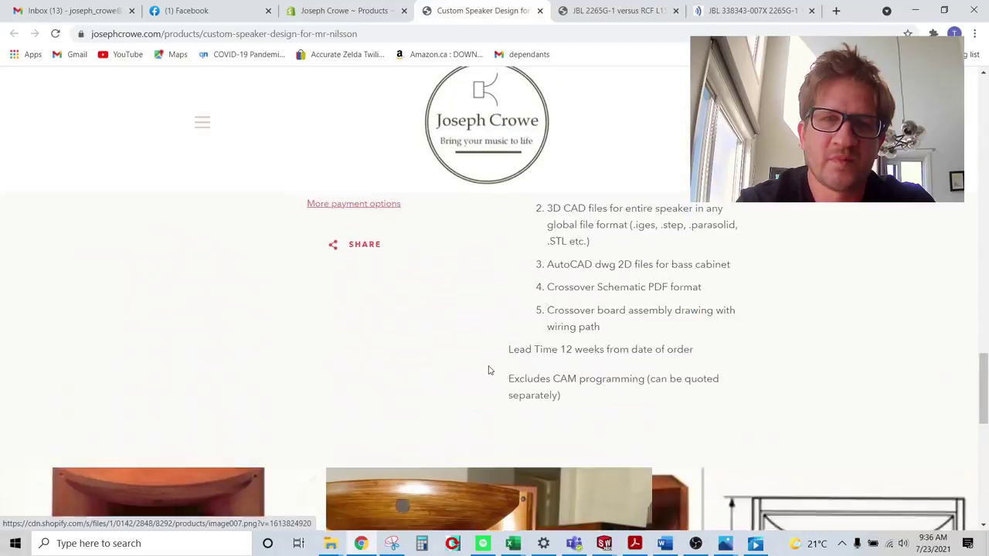
scroll(487, 370, "up", 15)
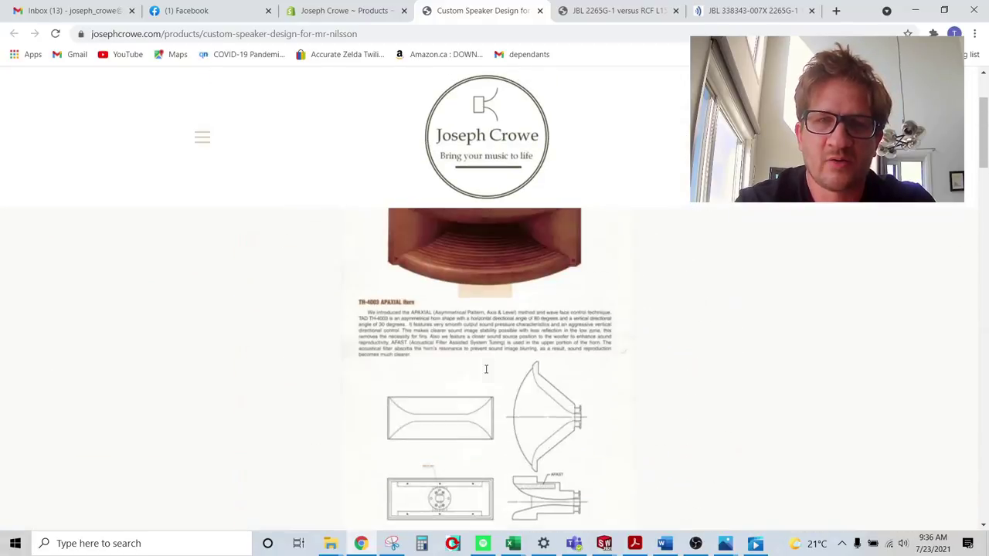
Review the page's Includes list, highlighting the bass driver model 2265G-1 and the B&C DCX-464-16 mid-high driver
scroll(566, 358, "down", 9)
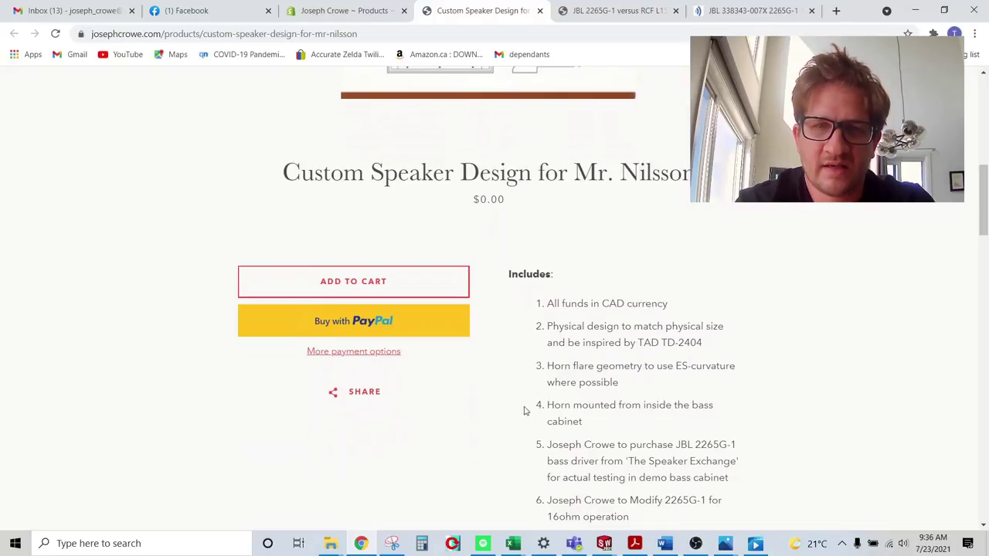
scroll(533, 410, "down", 1)
left_click_drag(680, 381, 741, 388)
left_click(673, 380)
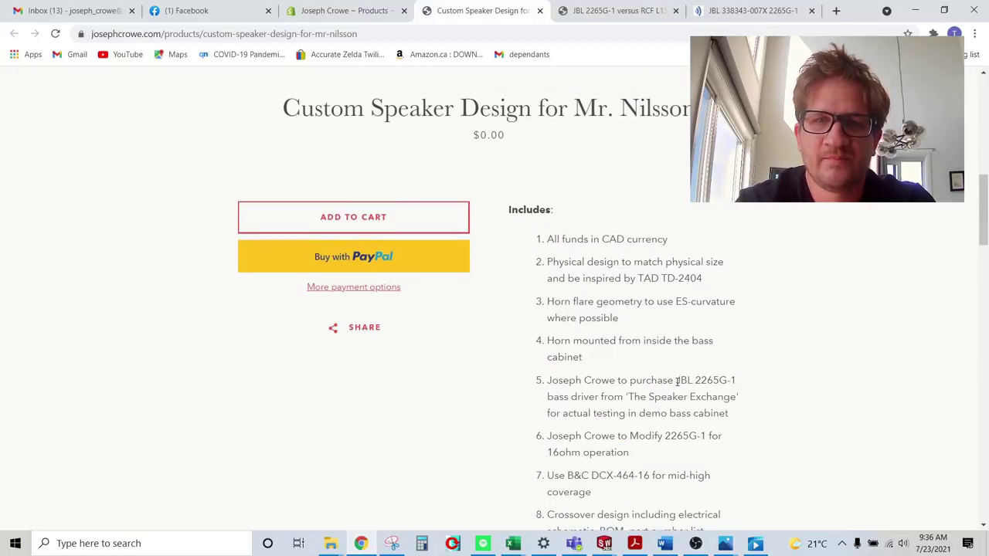
left_click_drag(694, 380, 736, 381)
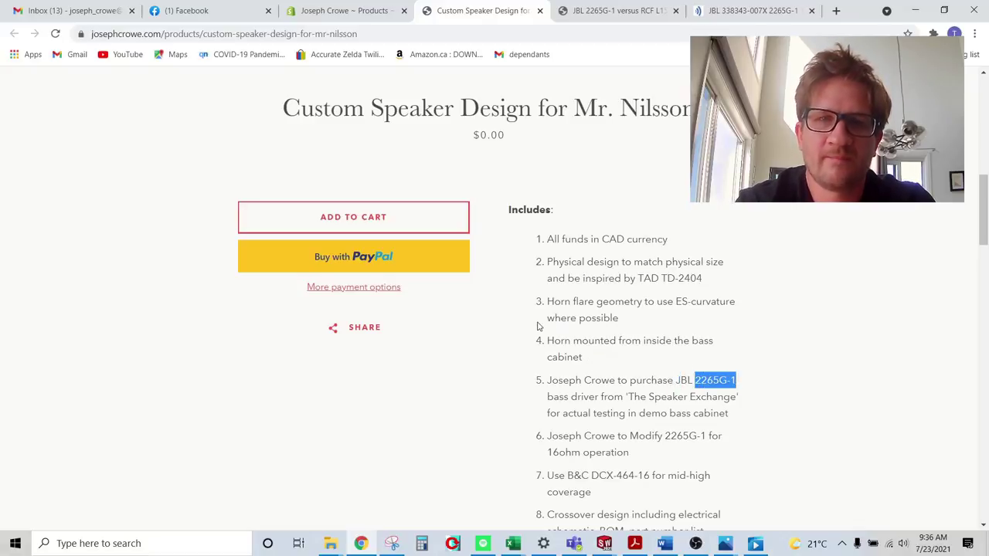
scroll(540, 326, "down", 1)
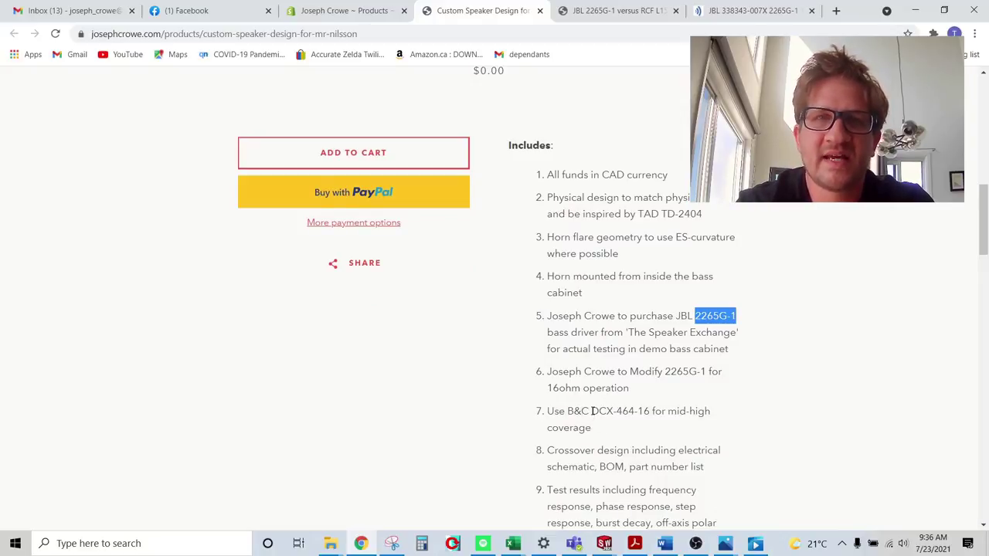
left_click_drag(568, 411, 650, 407)
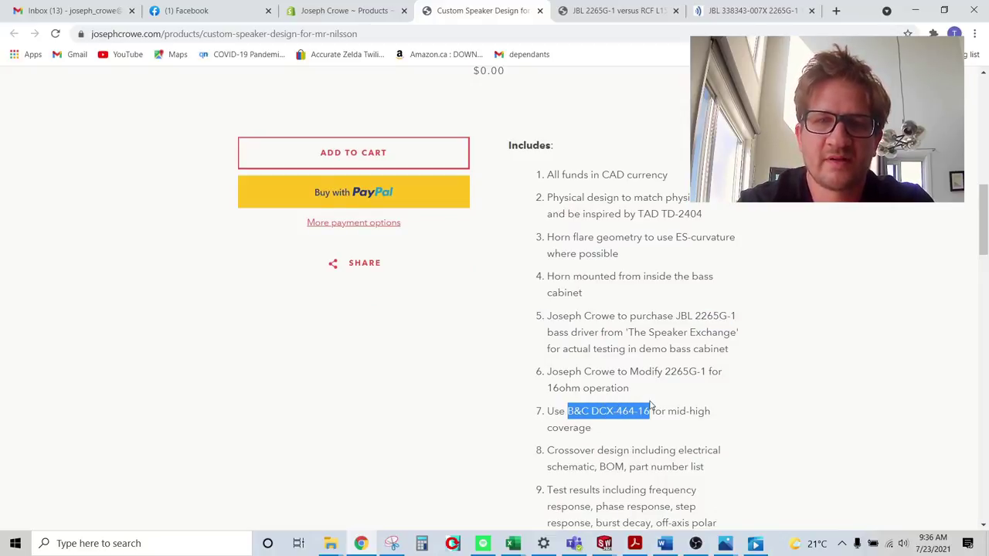
scroll(594, 308, "down", 1)
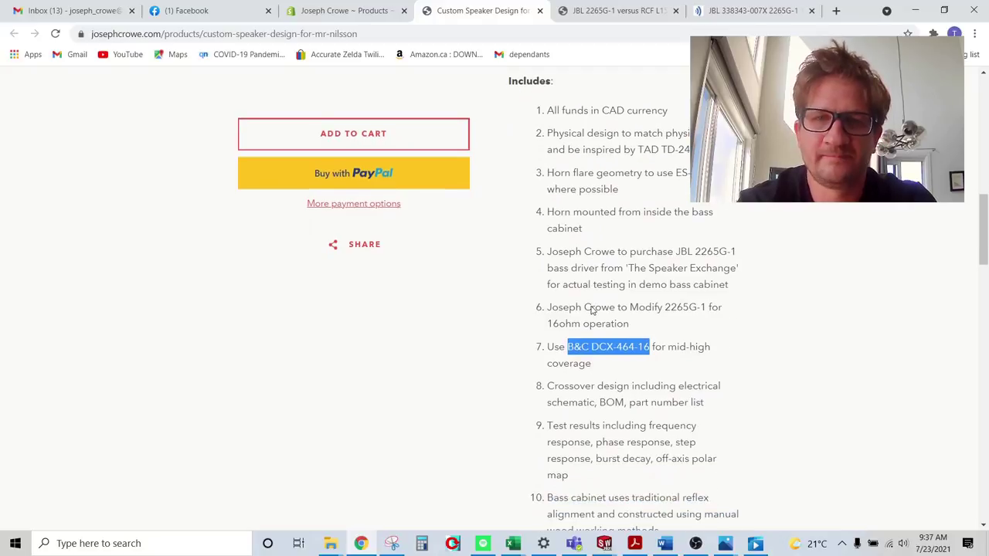
scroll(591, 307, "down", 3)
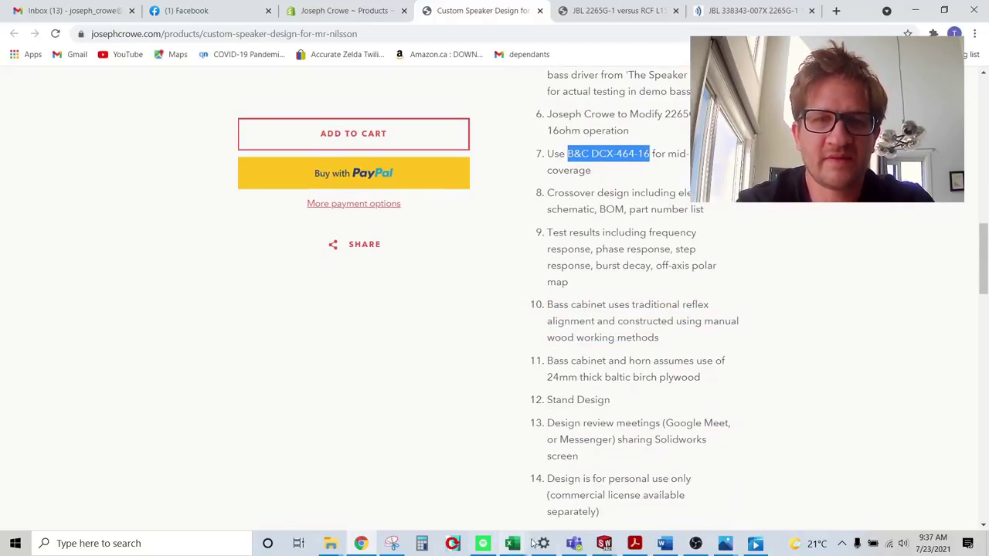
Switch to the SOLIDWORKS drawing 1362-01 and compare the overall speaker dimensions on Sheet1 with the custom speaker design page
left_click(604, 543)
left_click(662, 501)
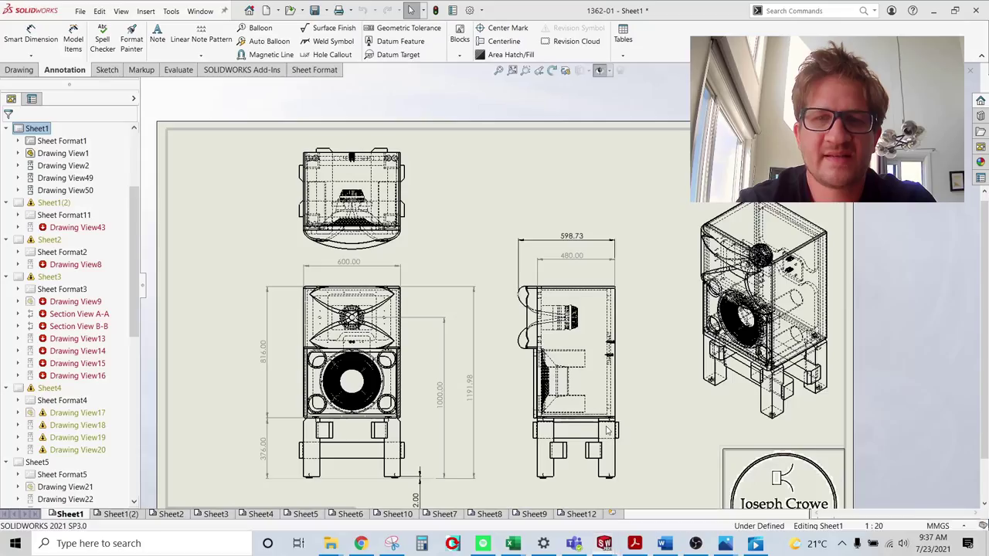
scroll(221, 280, "down", 1)
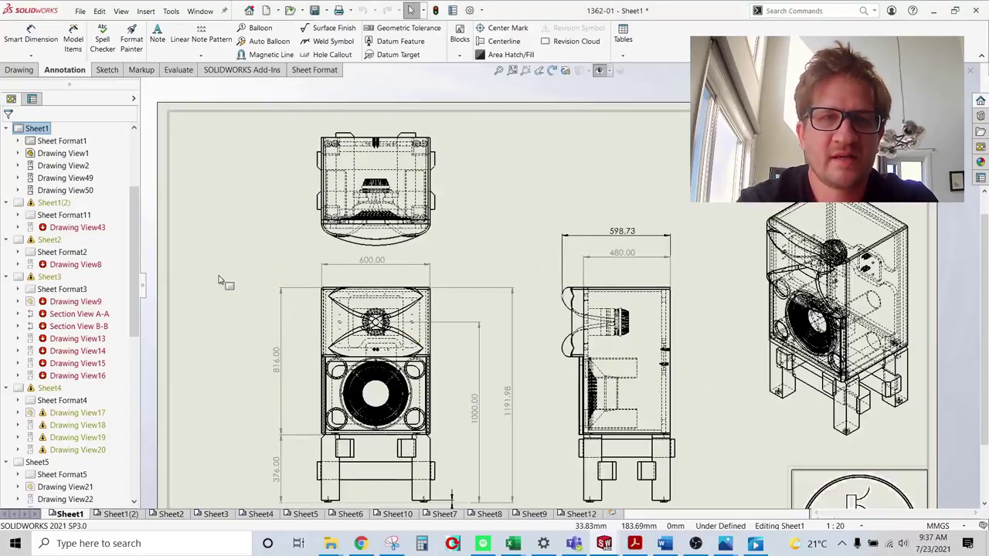
scroll(250, 298, "up", 1)
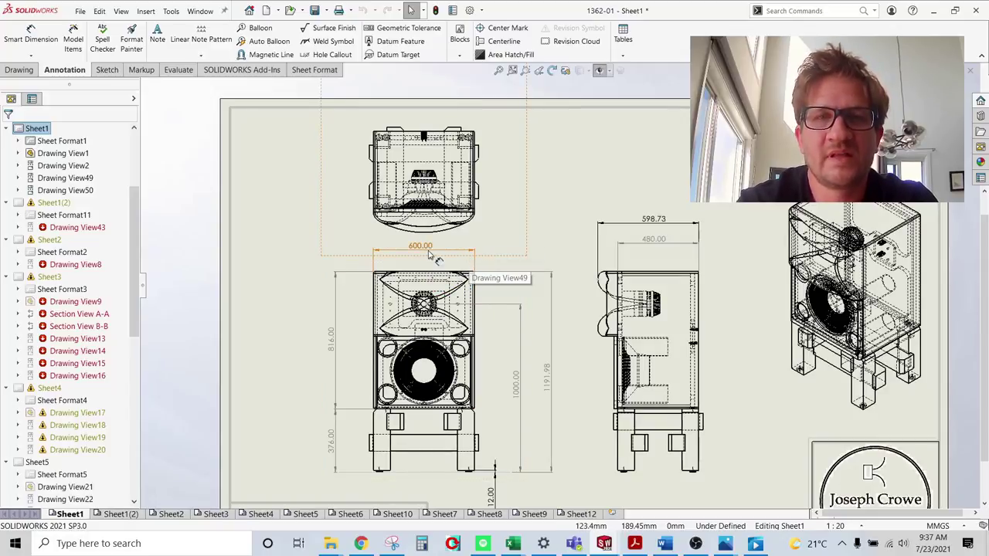
key("alt+Tab")
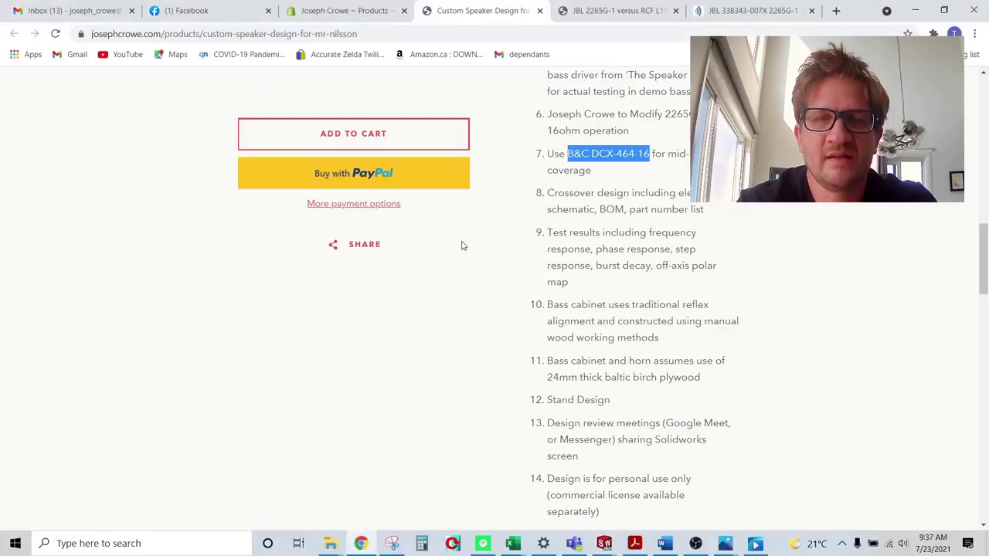
scroll(629, 353, "down", 3)
key("alt+Tab")
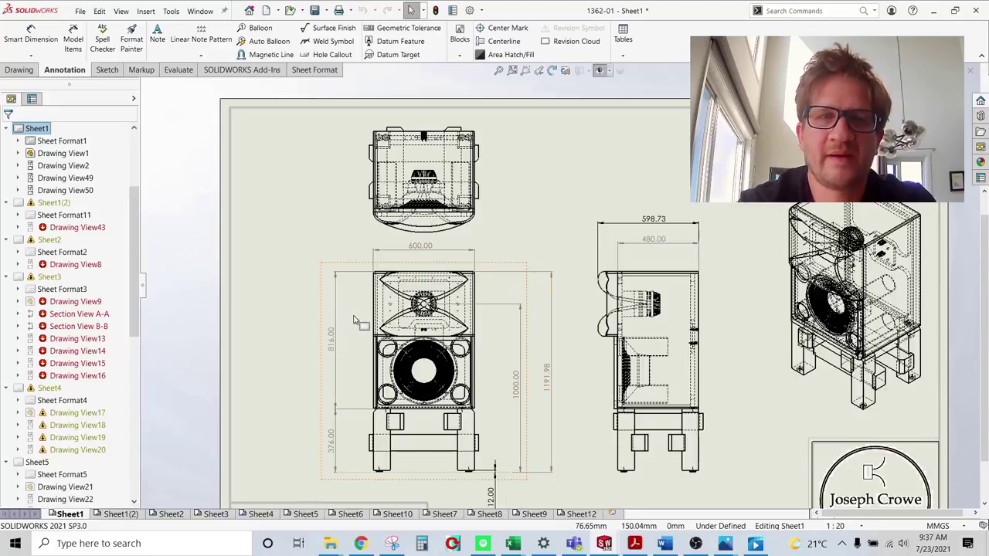
scroll(398, 323, "up", 1)
scroll(398, 323, "up", 1)
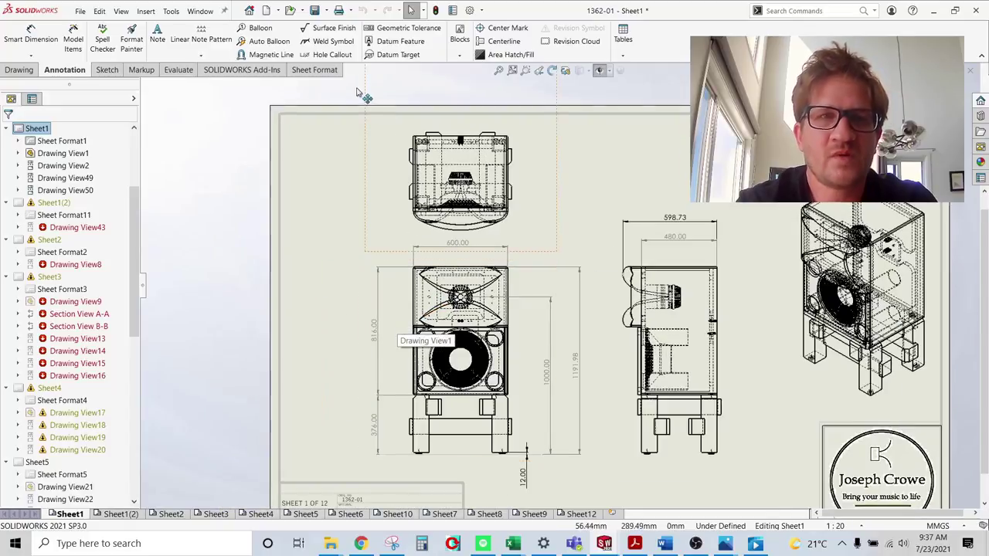
Switch to the 1362-01 assembly window and collapse the exploded speaker
left_click(200, 11)
left_click(206, 113)
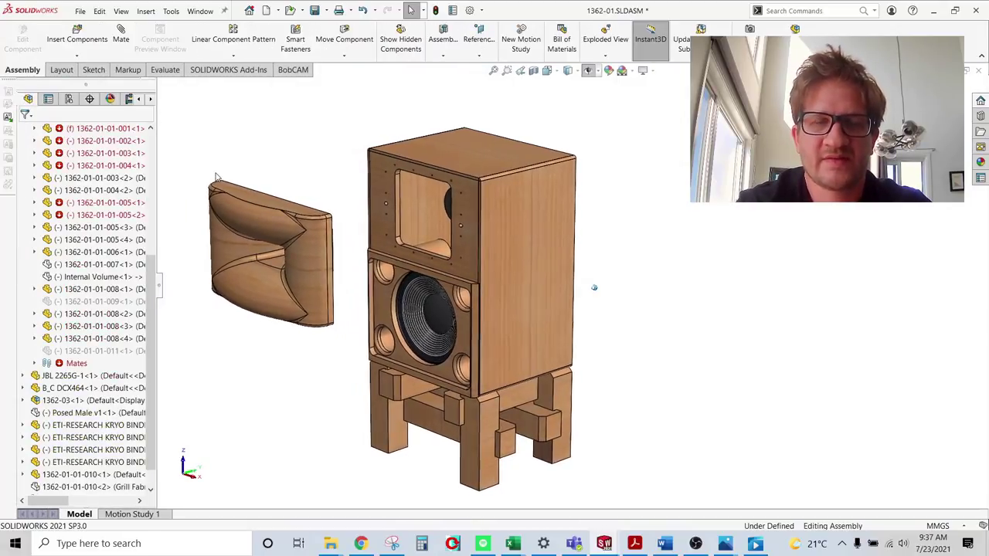
right_click(277, 170)
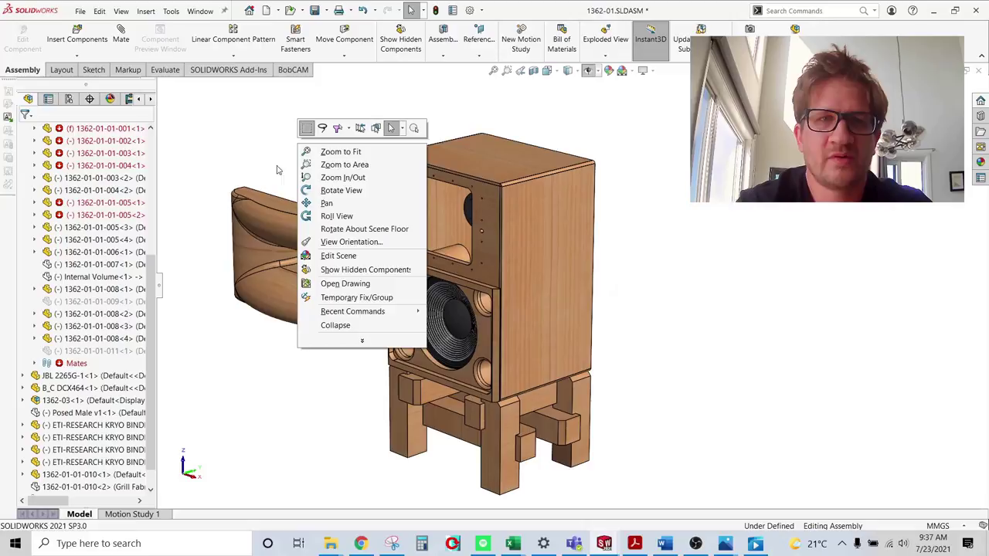
left_click(336, 325)
Examine the horn flare, woofer, ports and stand on the front of the speaker assembly
scroll(519, 239, "down", 6)
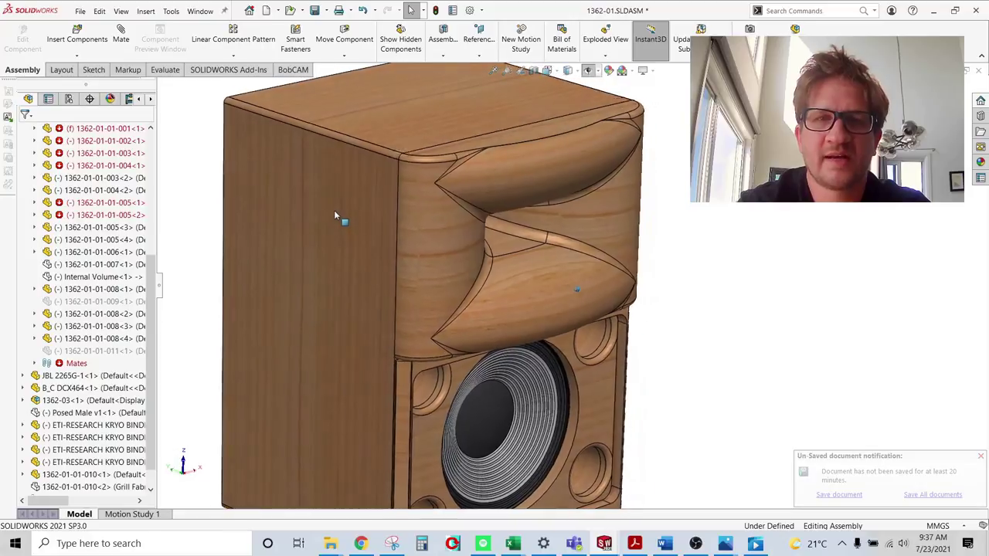
left_click(456, 274)
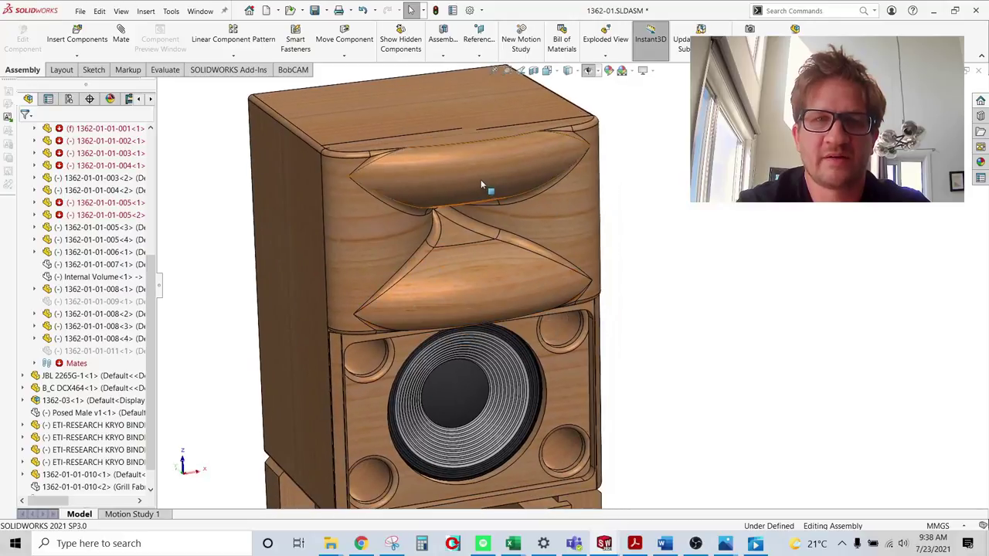
left_click_drag(480, 185, 495, 234)
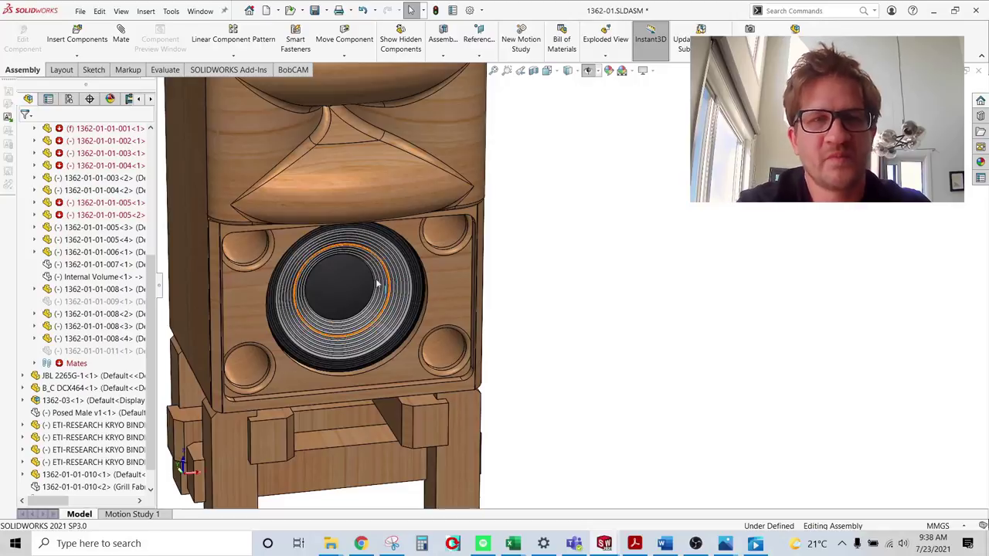
scroll(371, 292, "up", 5)
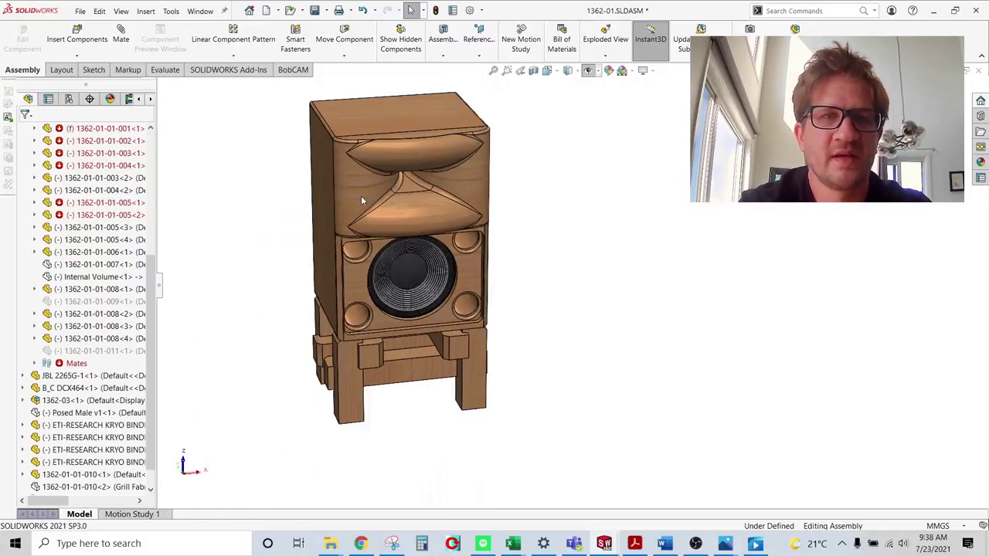
scroll(361, 194, "down", 5)
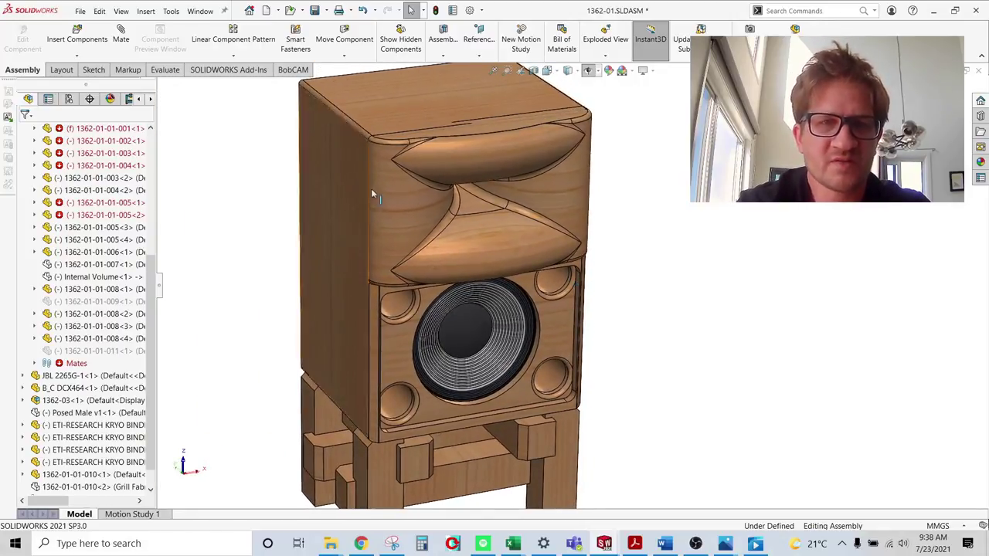
left_click(491, 238)
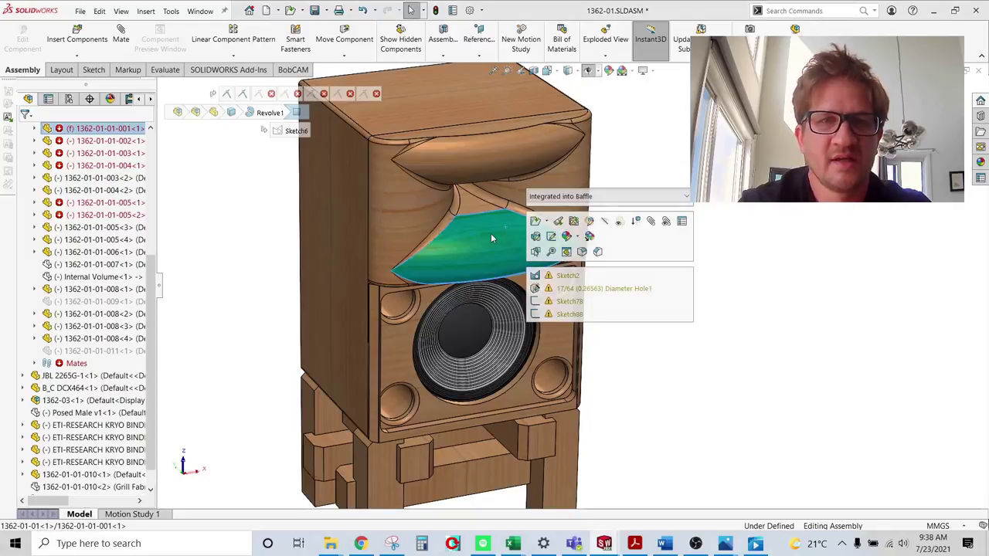
Explode the assembly with Exploded View3 of the Default configuration and select the front face of the round driver behind the horn opening
left_click(69, 98)
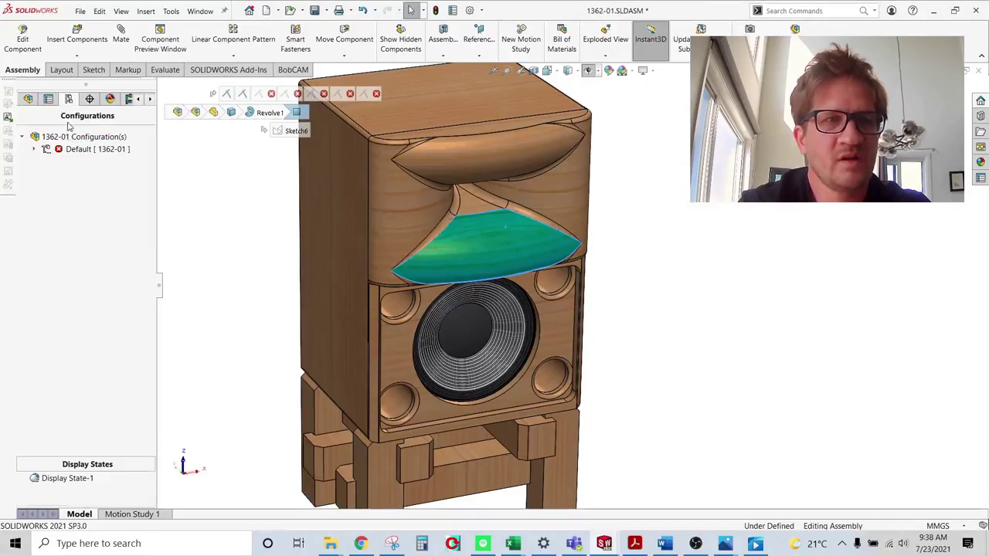
left_click(34, 149)
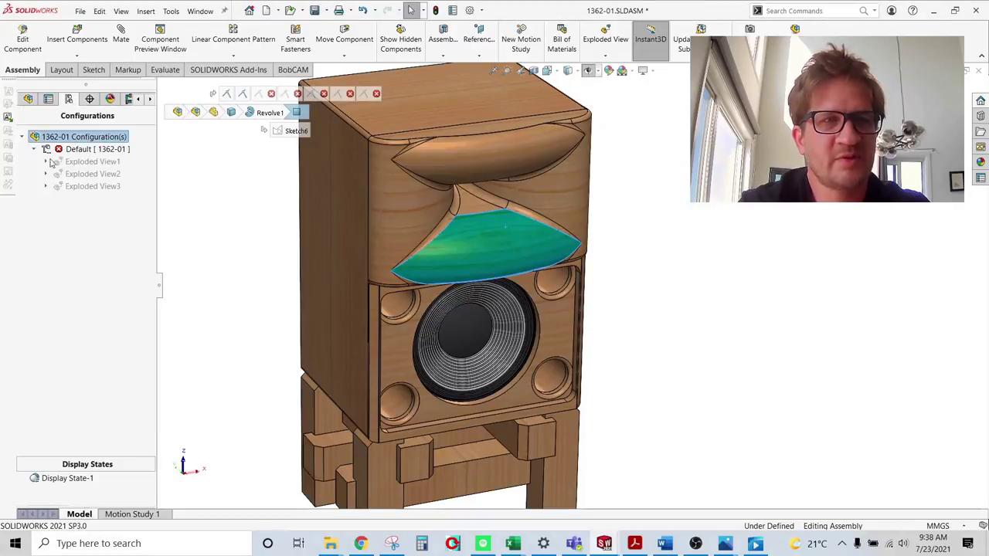
right_click(82, 188)
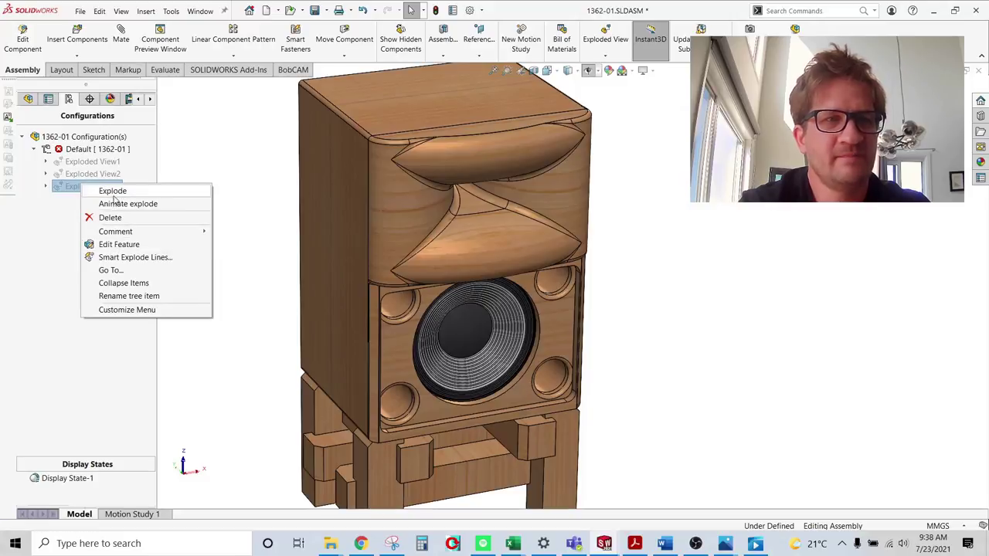
left_click(112, 192)
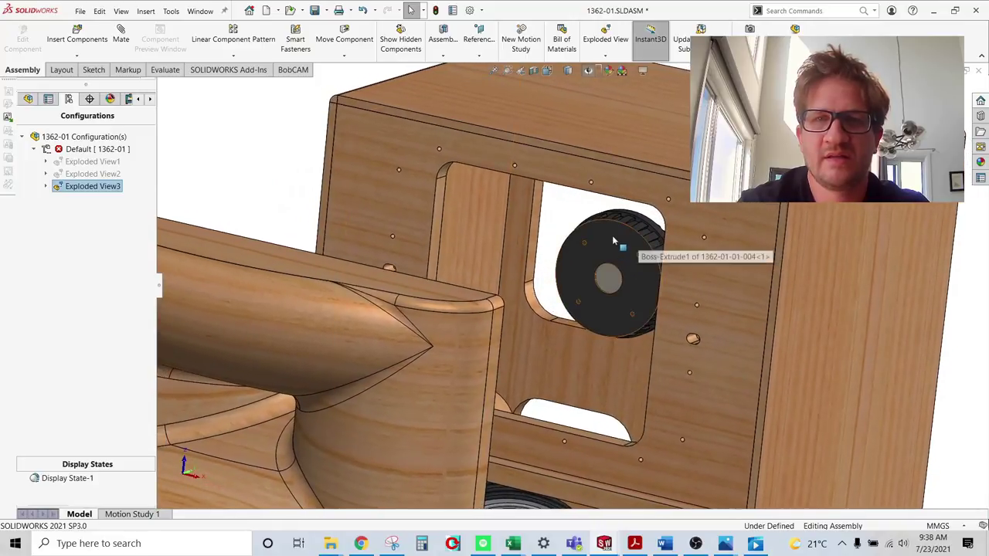
left_click(612, 241)
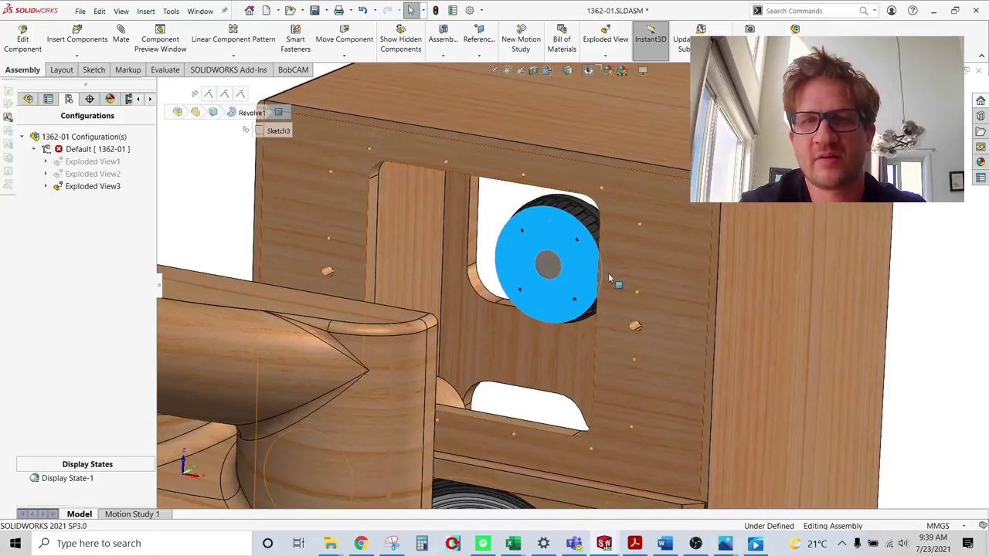
Examine the B_C DCX464 driver behind the horn opening, clear its selection and fit the whole exploded speaker in view
scroll(552, 266, "down", 2)
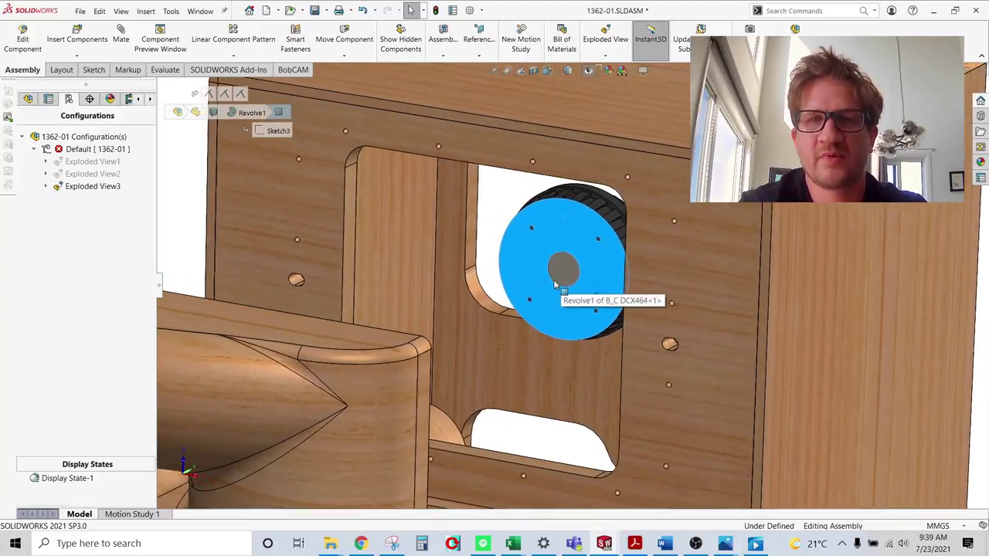
scroll(508, 197, "up", 5)
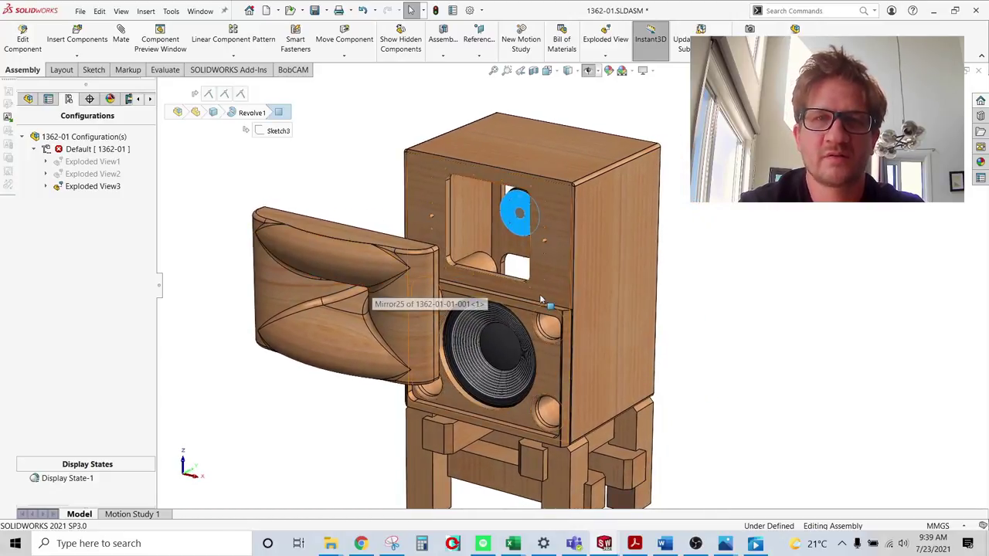
right_click(330, 196)
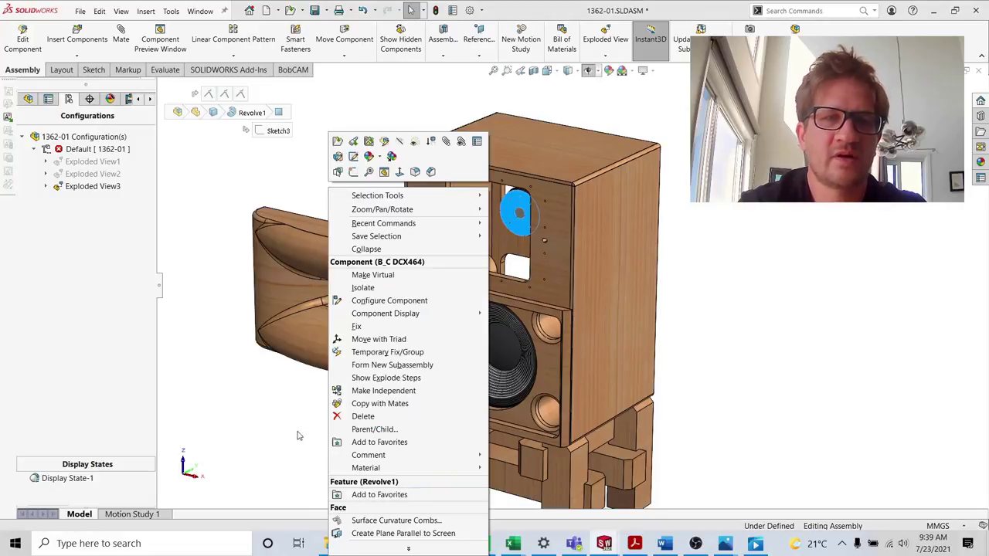
left_click(215, 274)
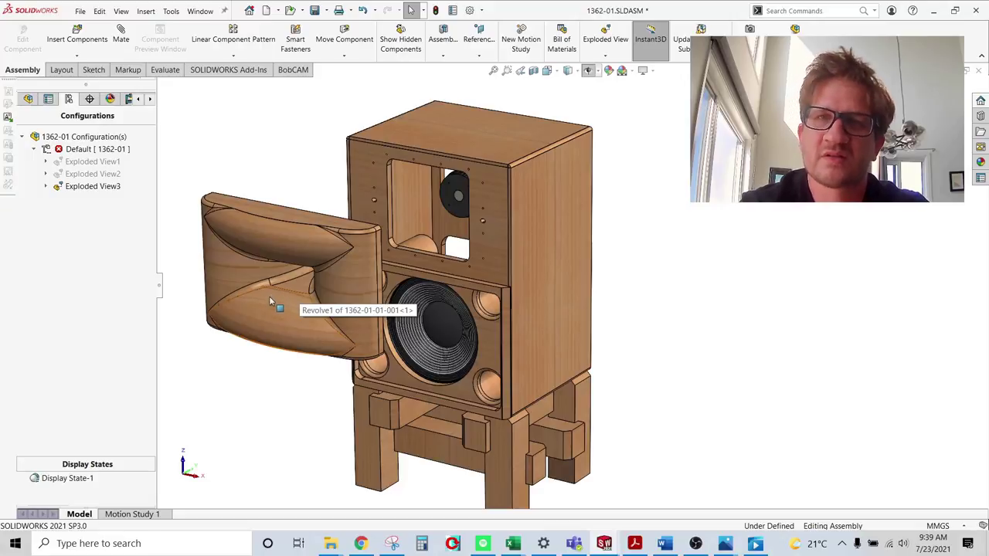
key("f")
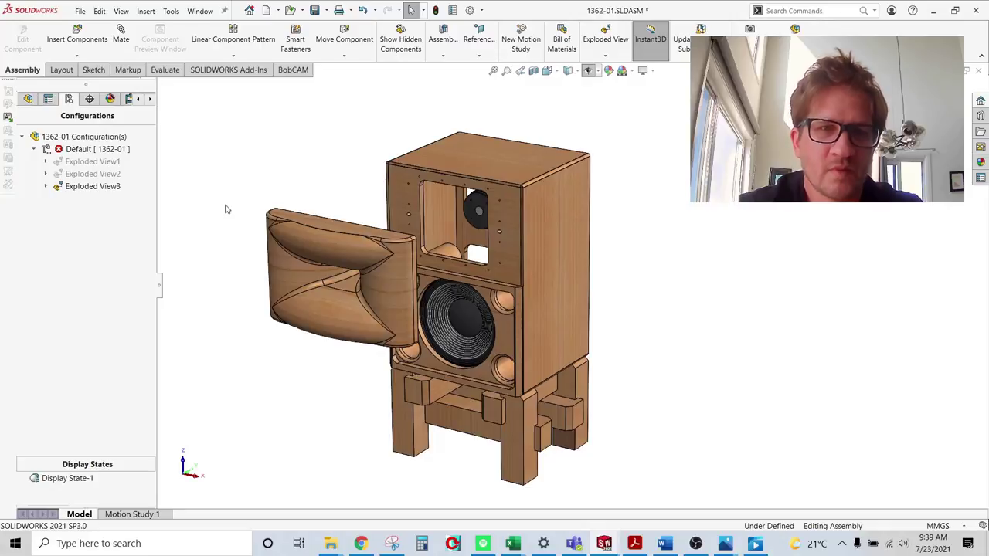
Switch to Chrome and examine the 90dB intermodulation distortion chart in the JBL 2265G-1 versus RCF L15-554K article
left_click(361, 543)
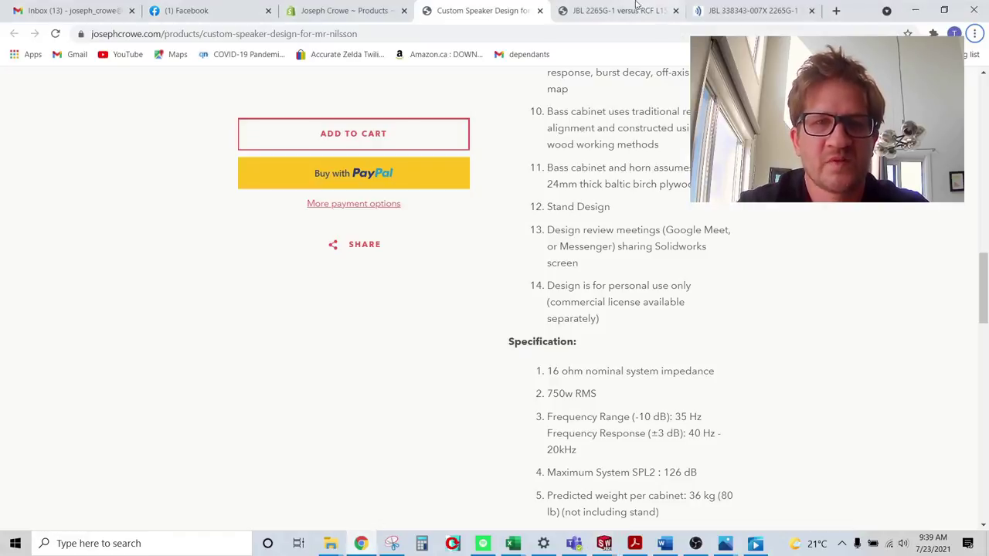
left_click(636, 8)
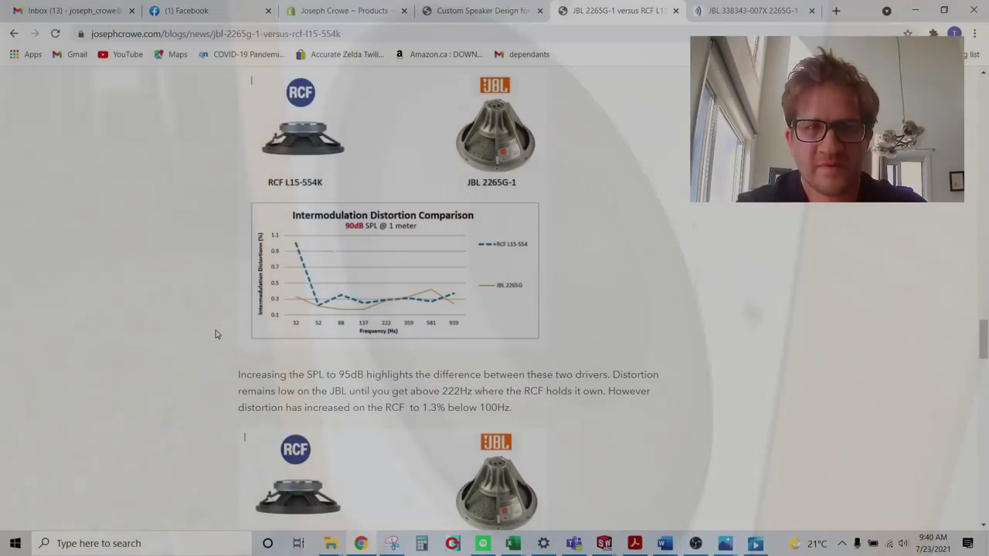
scroll(220, 330, "down", 1)
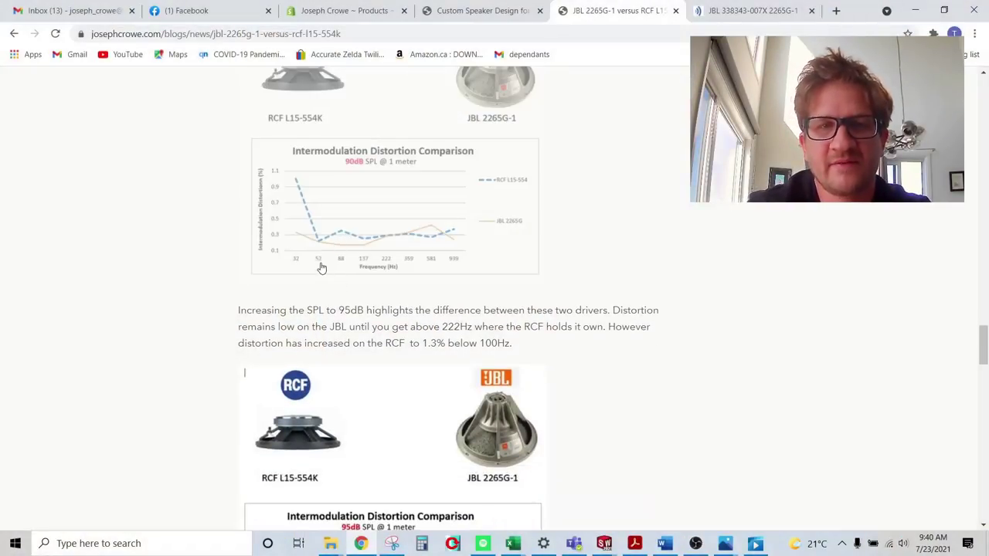
scroll(373, 269, "up", 1)
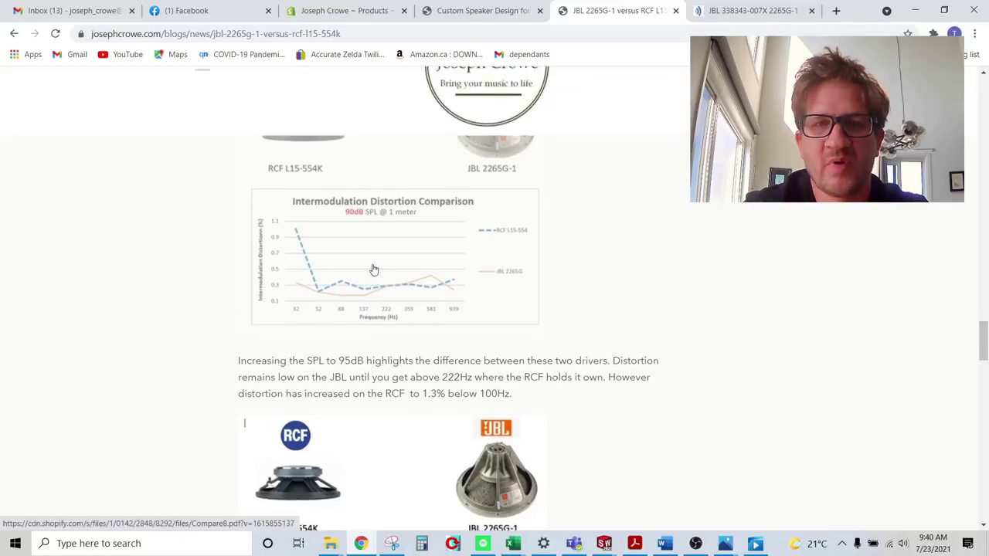
scroll(375, 309, "up", 1)
scroll(372, 314, "down", 2)
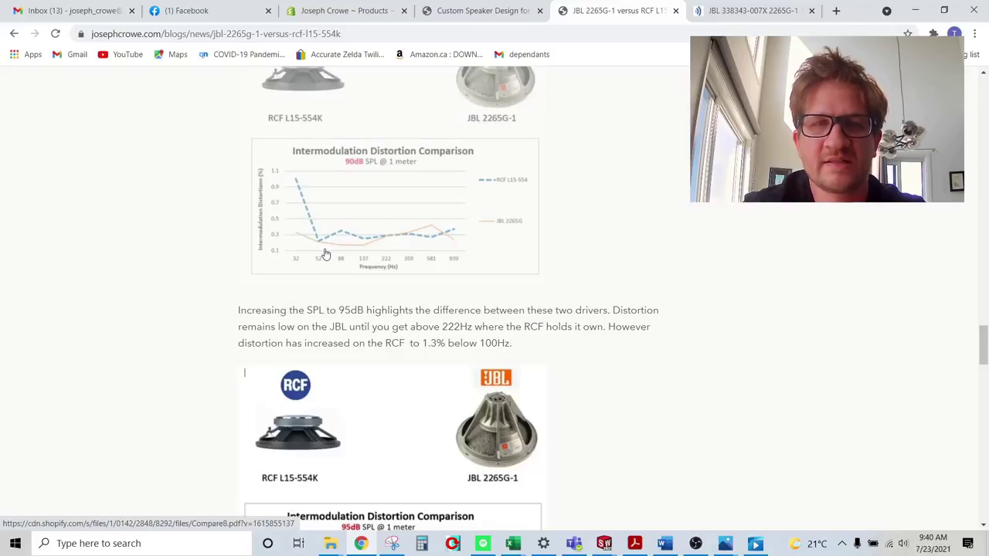
Open the article's 95dB intermodulation distortion chart, Compare9.pdf, and compare the RCF L15-554 and JBL 2265G curves
scroll(328, 259, "down", 3)
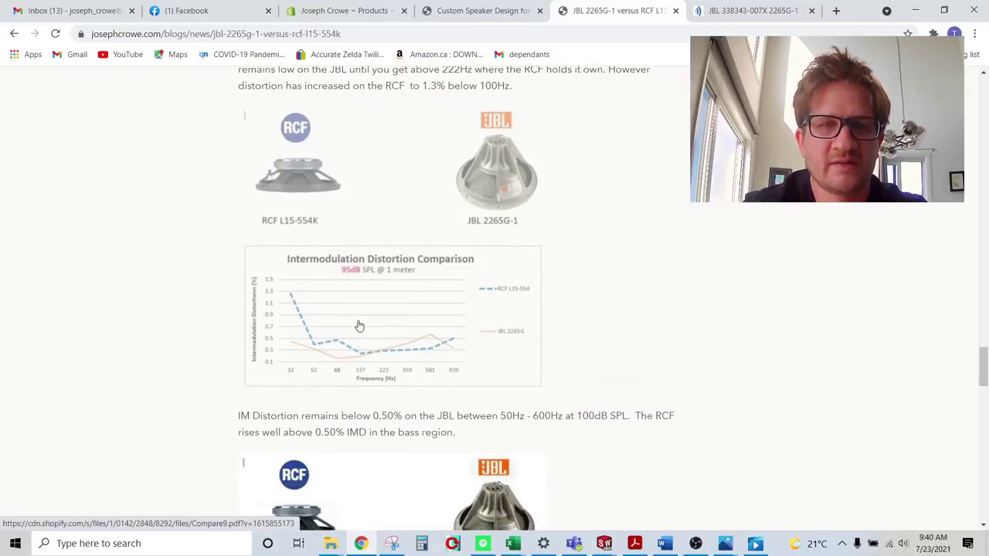
left_click(360, 326)
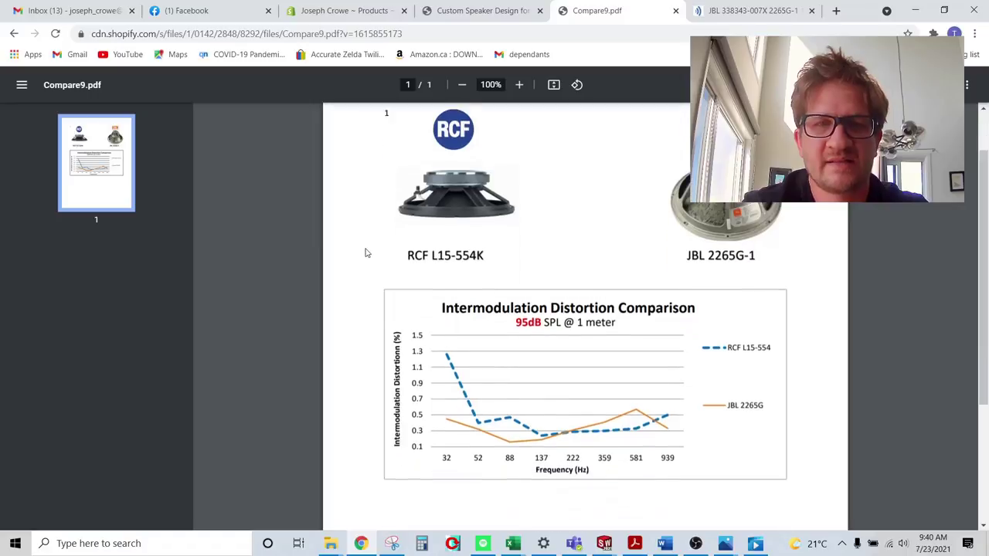
scroll(495, 261, "down", 1)
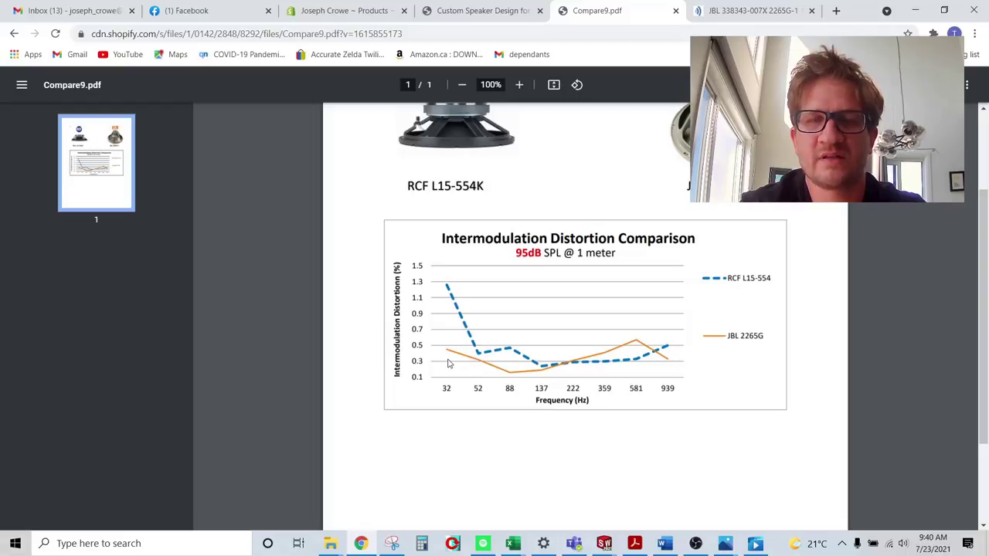
Return to the custom speaker design page and review its Includes list, highlighting B&C DCX-464-16, down to the Specification section
left_click(462, 11)
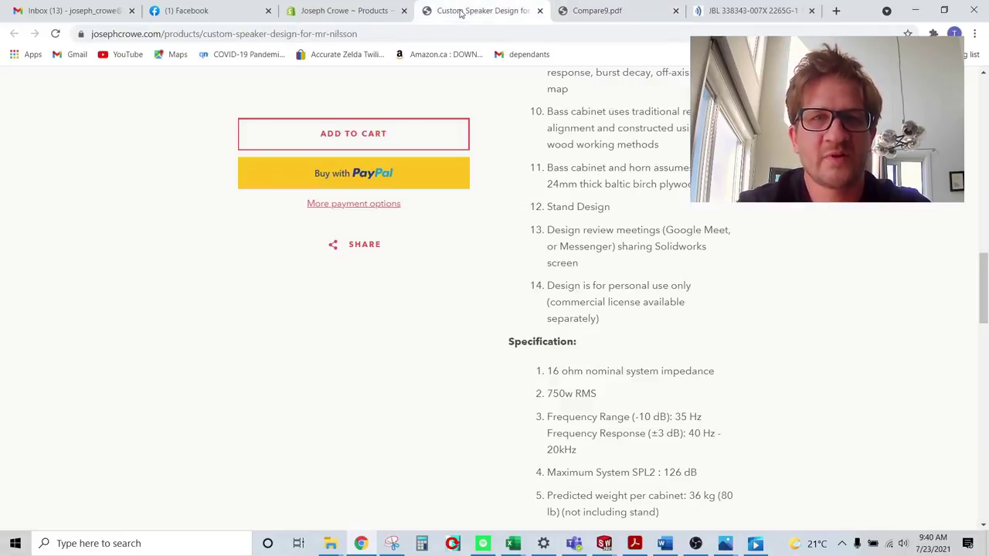
scroll(672, 332, "up", 5)
scroll(677, 349, "up", 3)
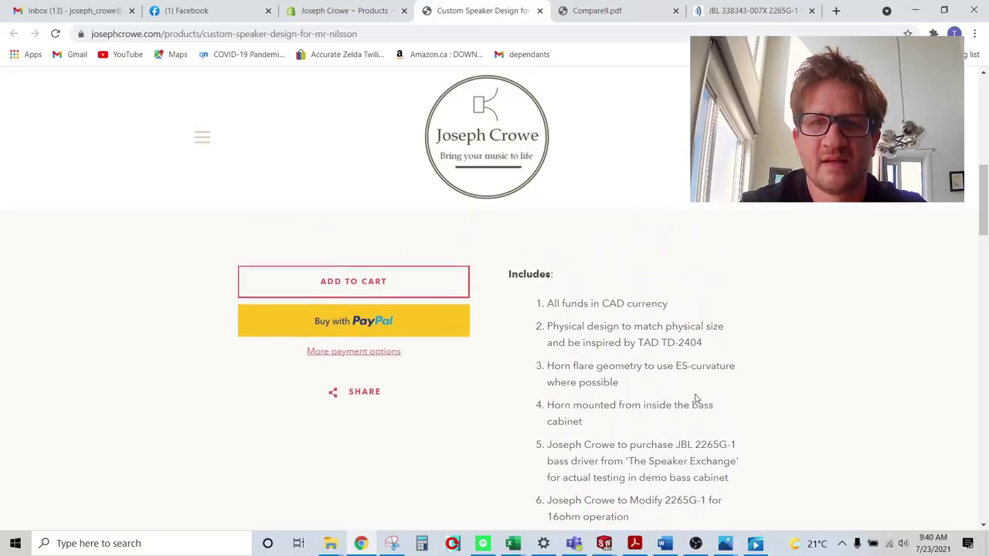
scroll(726, 400, "down", 6)
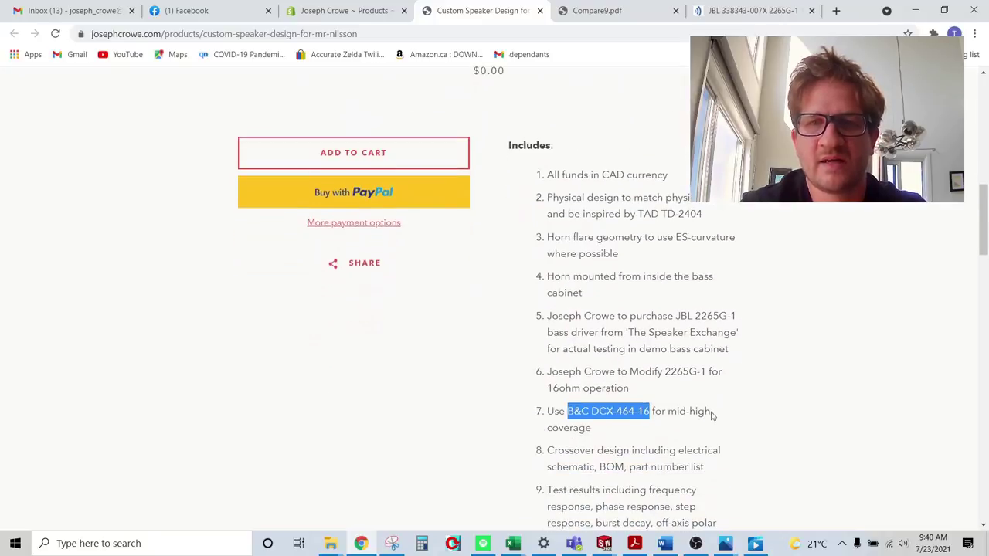
scroll(713, 404, "down", 1)
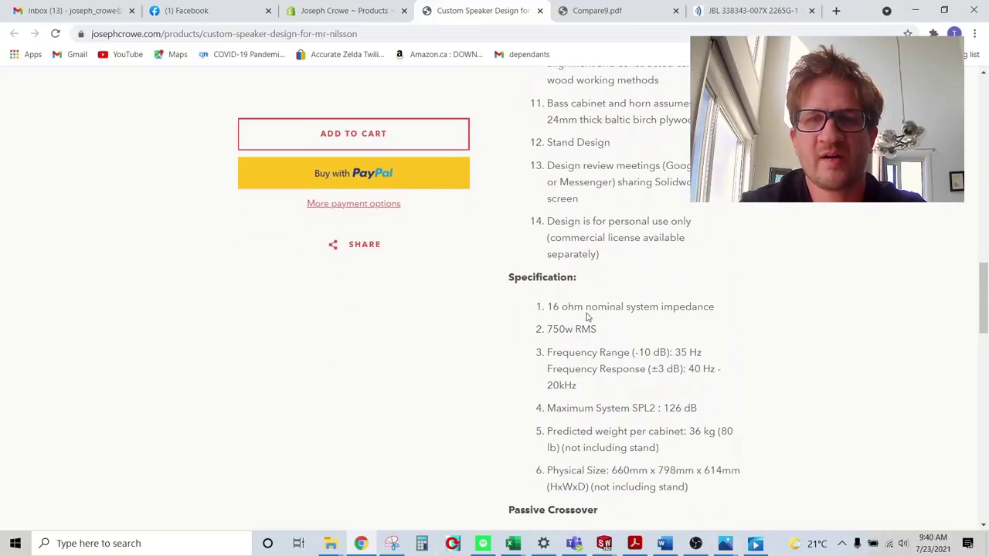
Highlight in turn the 16 ohm impedance, 750w RMS, 35 Hz, 40 Hz and 126 dB values in the Specification list
left_click_drag(548, 310, 735, 305)
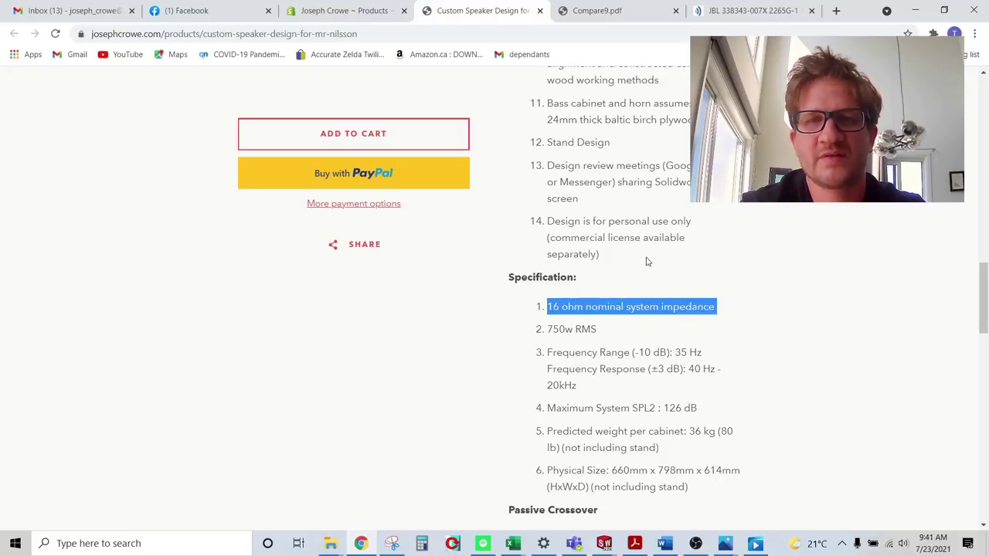
left_click_drag(550, 329, 594, 329)
left_click(576, 352)
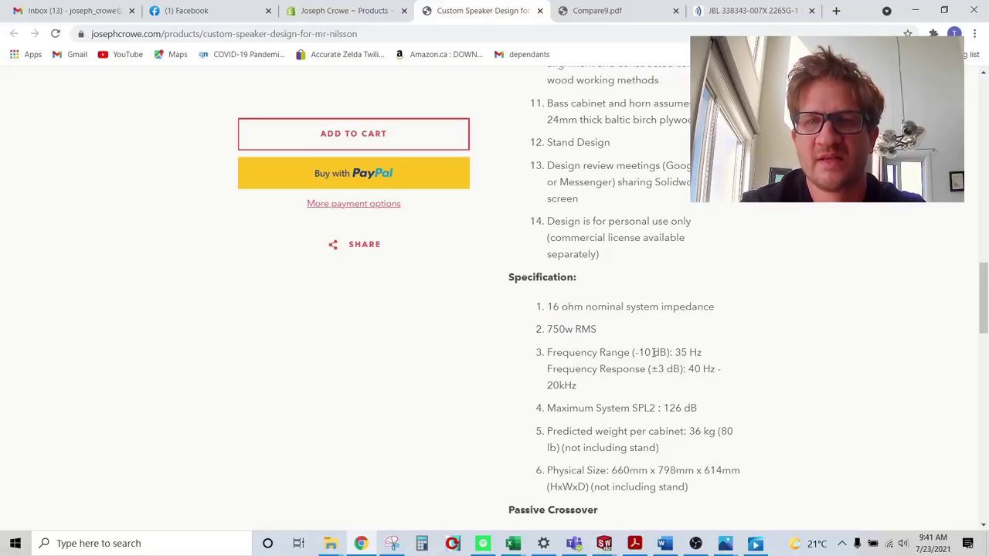
left_click_drag(676, 351, 700, 353)
left_click(615, 370)
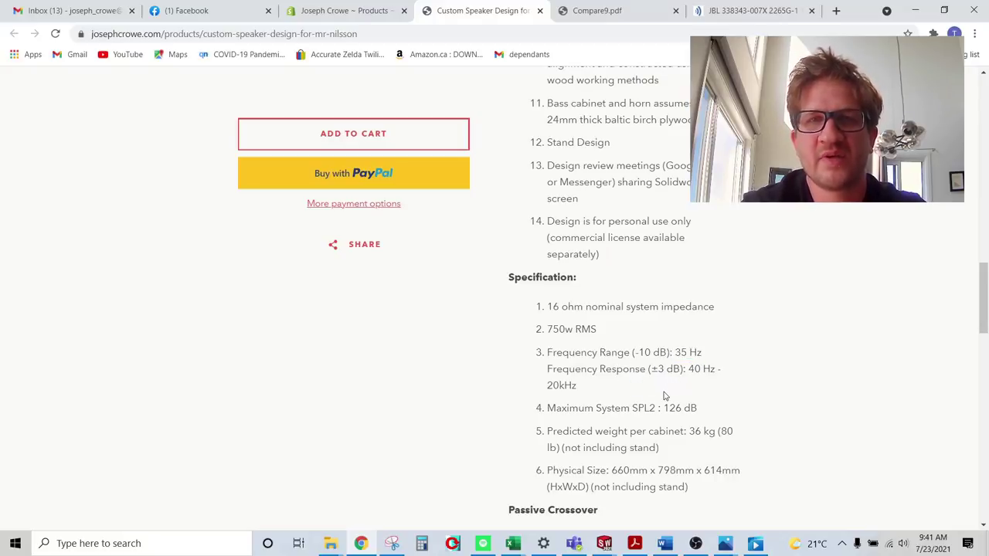
left_click_drag(684, 370, 717, 370)
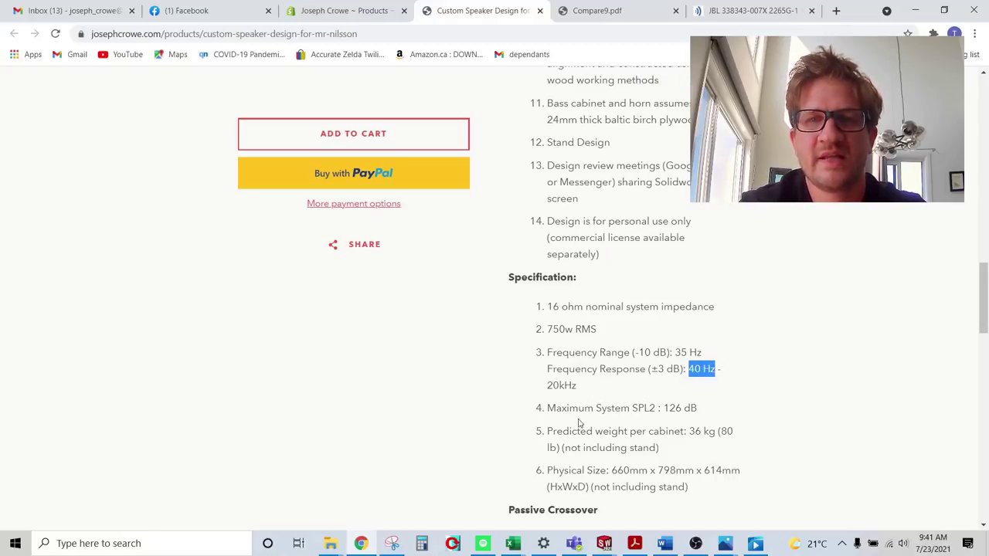
left_click_drag(661, 409, 699, 414)
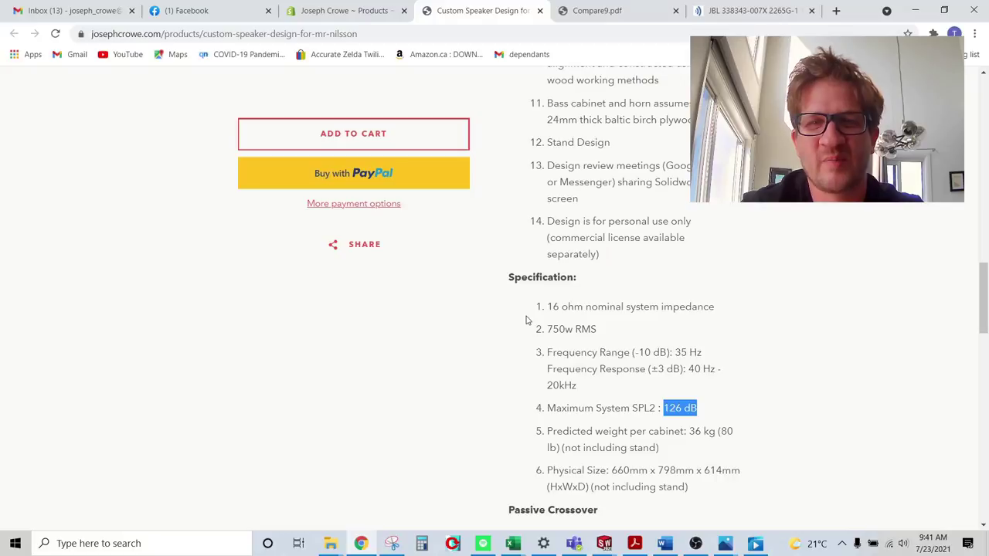
Review the weight and physical size specifications and the Passive Crossover options on the design page
scroll(523, 351, "down", 1)
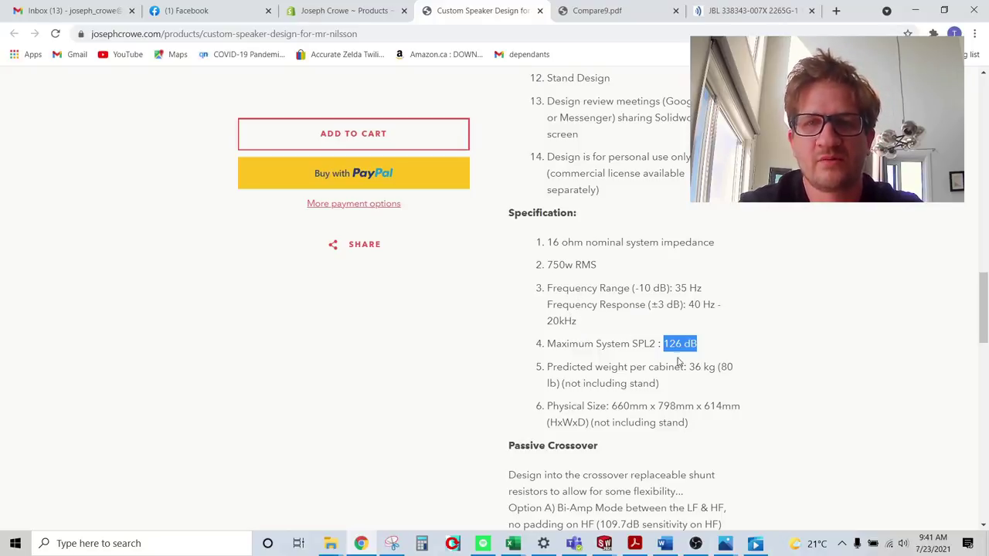
scroll(672, 352, "up", 1)
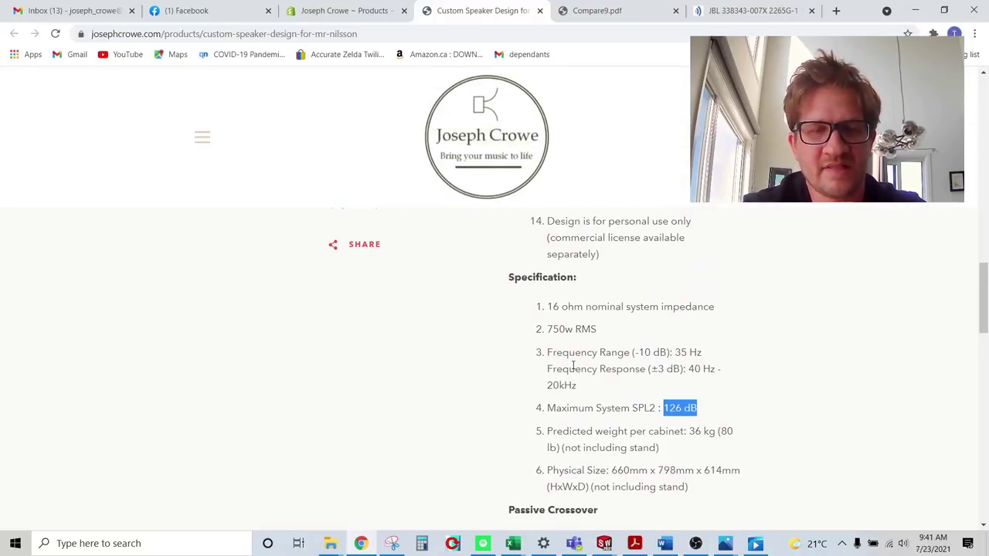
scroll(556, 368, "down", 3)
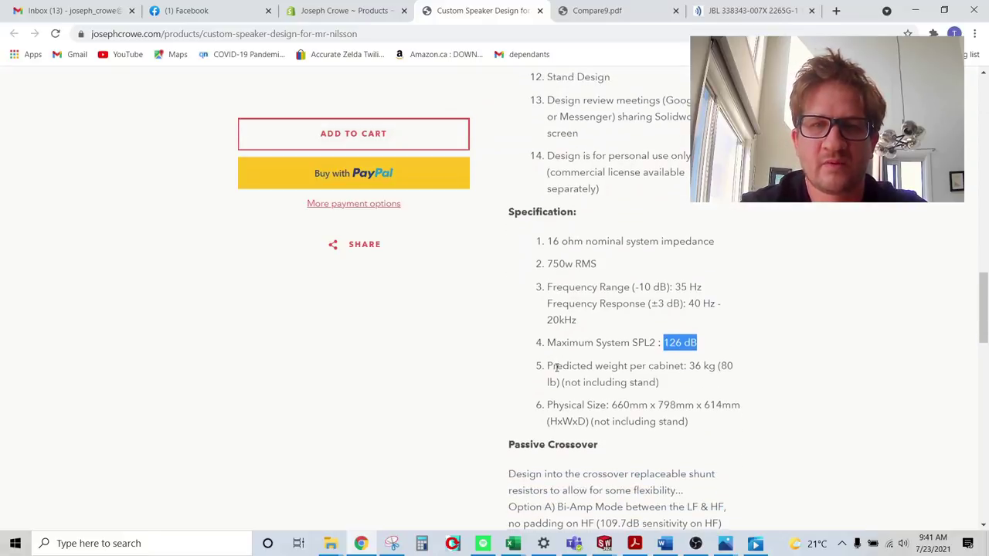
Switch to the exploded 1362-01 assembly in SOLIDWORKS and examine the round driver behind the horn opening up close
key("alt+Tab")
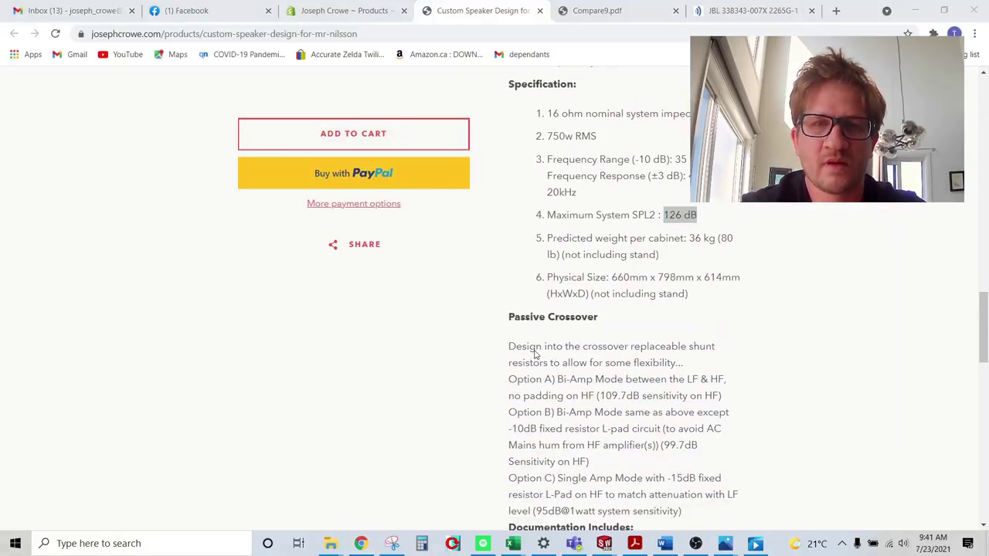
left_click_drag(458, 269, 431, 286)
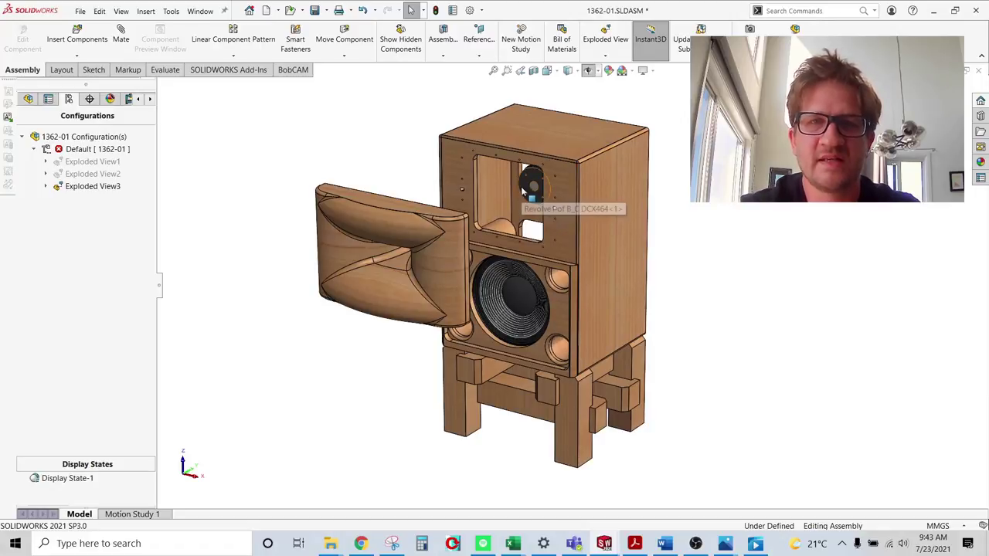
scroll(542, 154, "down", 3)
scroll(542, 154, "down", 2)
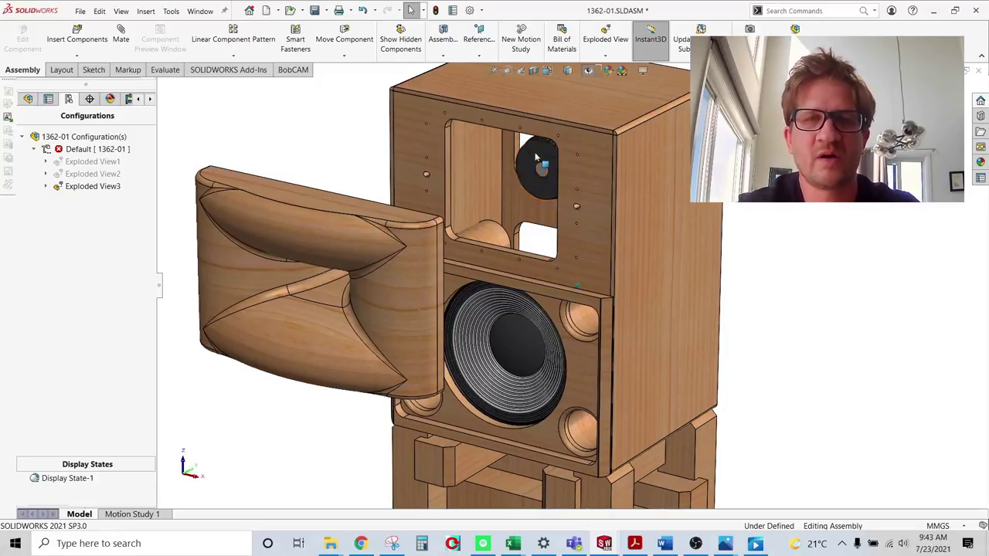
scroll(528, 163, "down", 3)
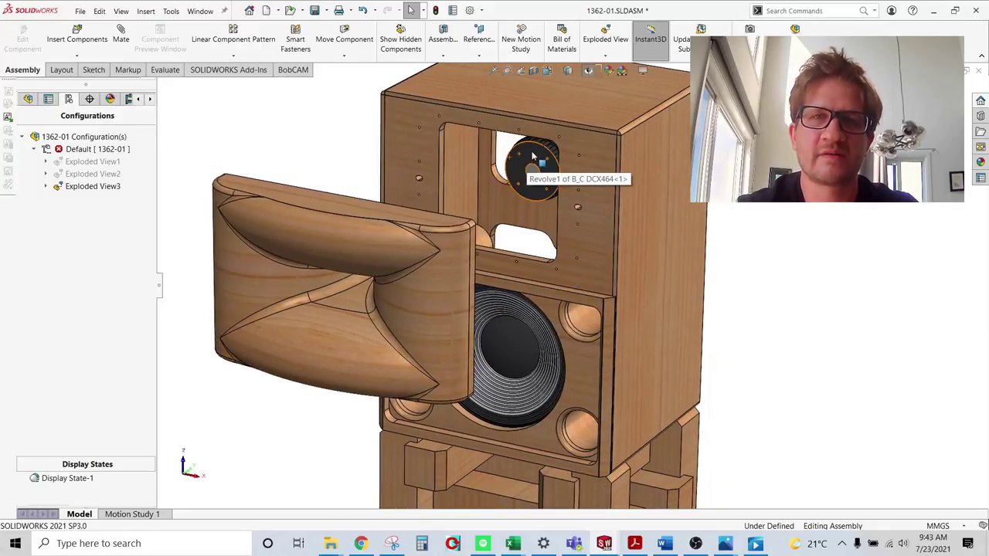
Examine the exploded speaker from all around, including the back of the horn, the cabinet's rear openings and the port tubes
key("Left")
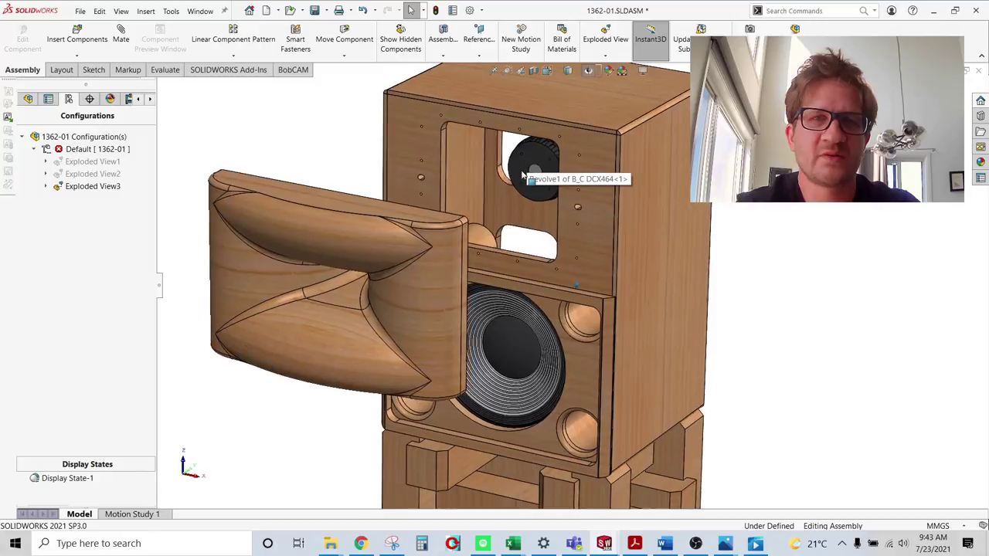
key("Left")
key("Left")
key("Left")
key("Left")
key("Left")
key("Left")
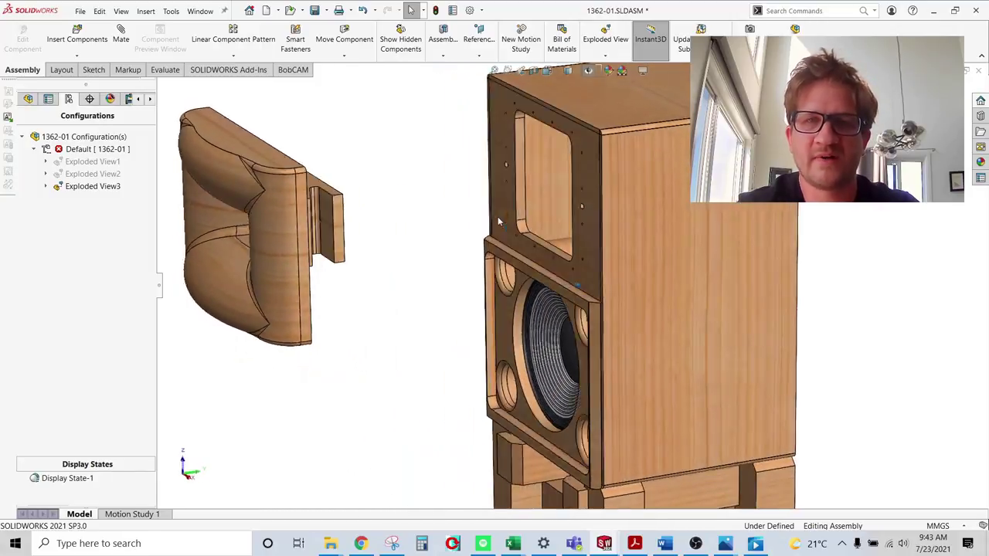
key("Left")
key("Left")
key("Down")
key("Down")
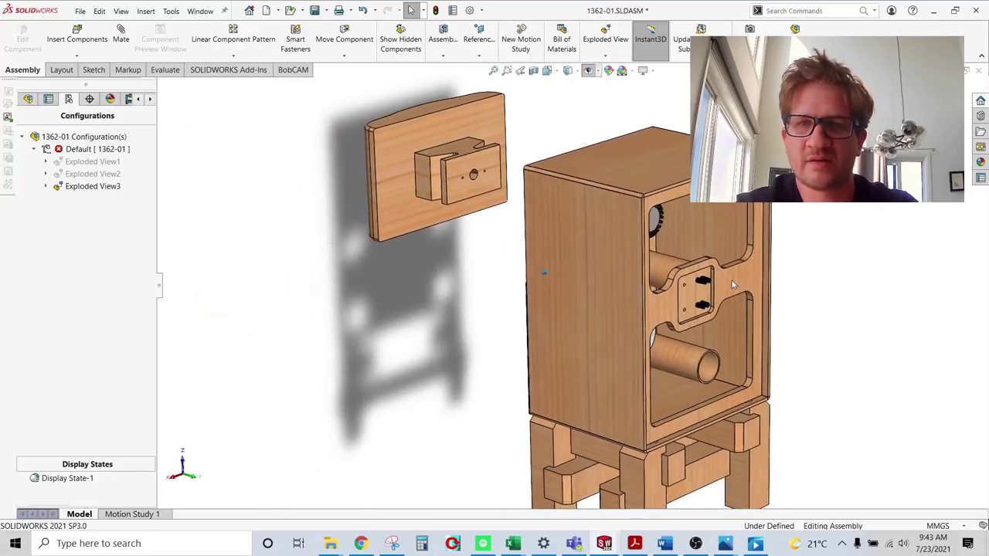
key("Left")
key("Left")
key("Left")
key("Left")
key("Left")
key("Left")
key("Left")
key("Left")
key("Left")
key("Left")
key("Left")
key("Left")
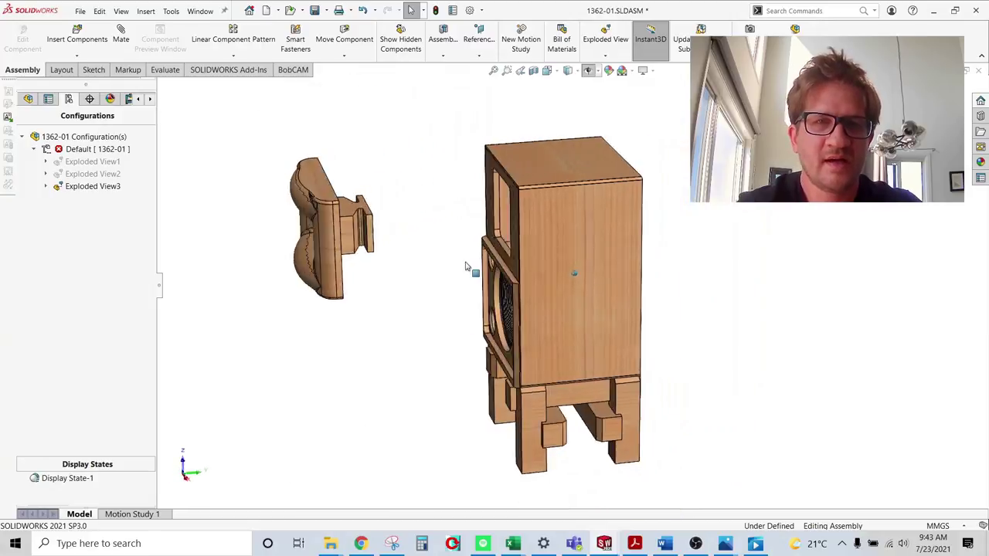
Switch to the File Explorer window of the 1362 Speaker Design project folder with the 1359 render images
mouse_move(338, 547)
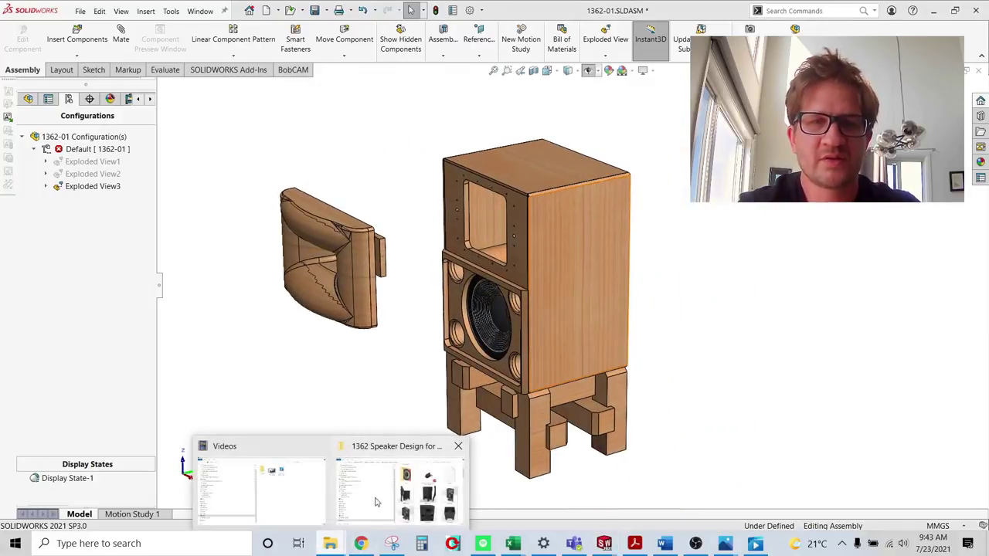
left_click(434, 498)
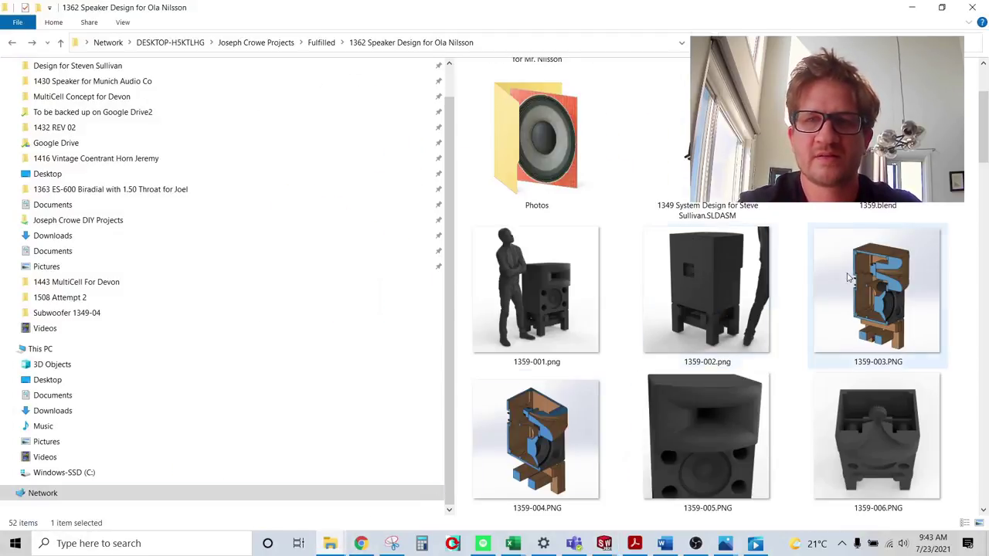
View the rear render 1359-002.png and the cabinet cross-section 1359-003.PNG, returning to the project folder after each
double_click(701, 271)
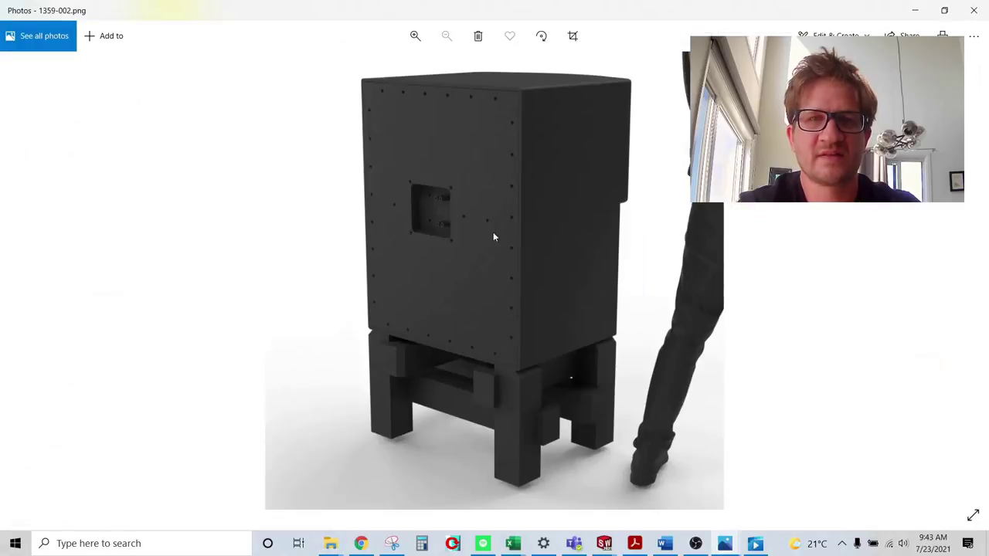
key("Escape")
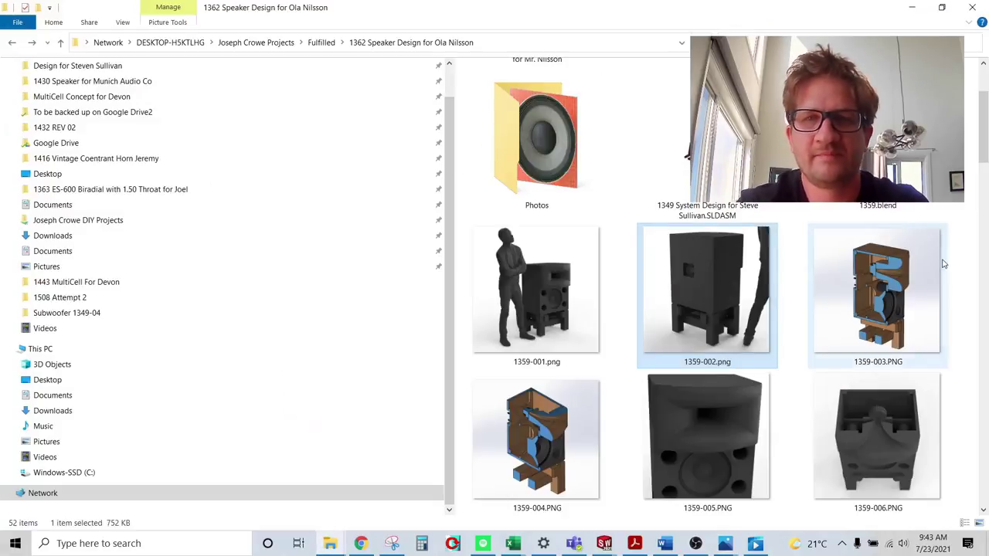
double_click(826, 278)
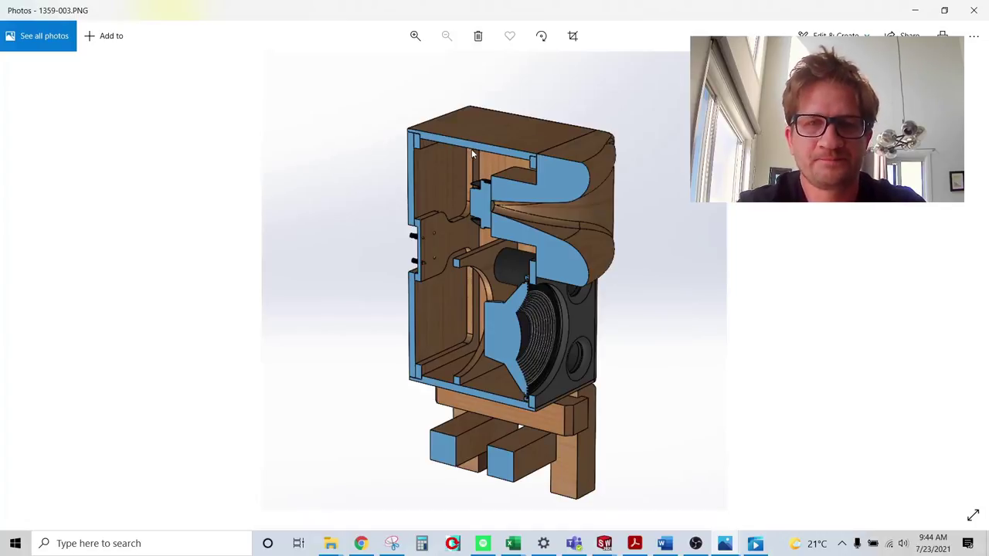
key("Right")
key("alt+Tab")
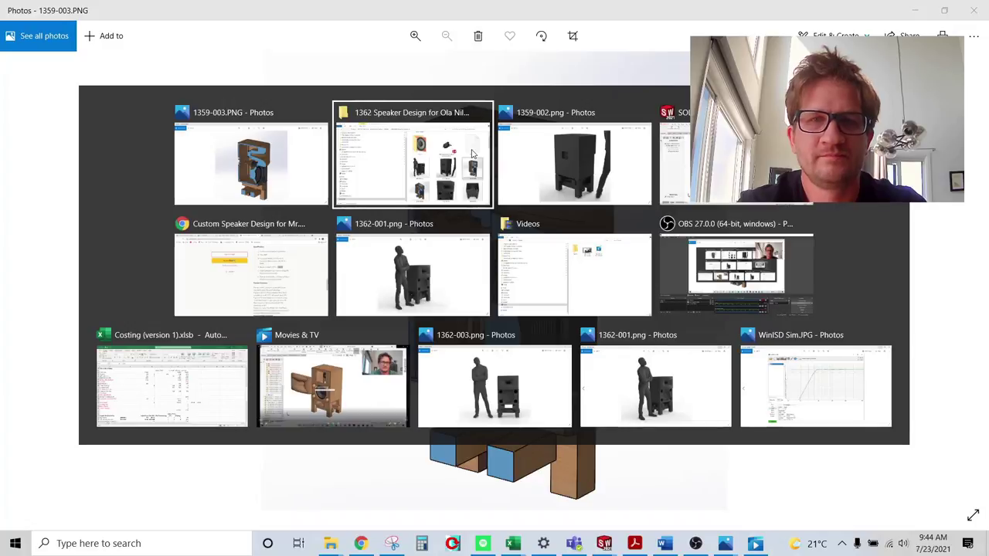
View the angled cutaway image 1359-004.PNG and the front view image 1359-010.PNG from the project folder
scroll(509, 169, "down", 3)
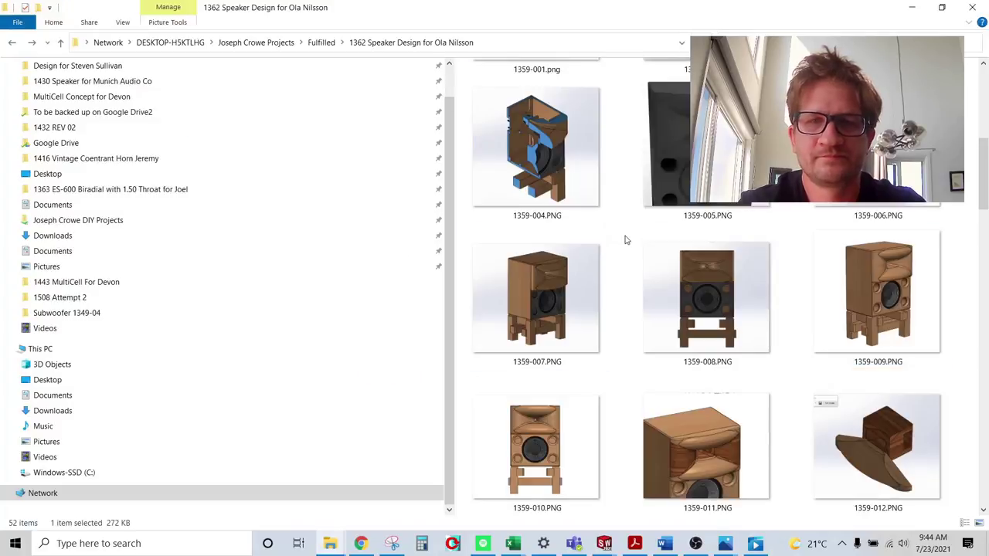
double_click(542, 176)
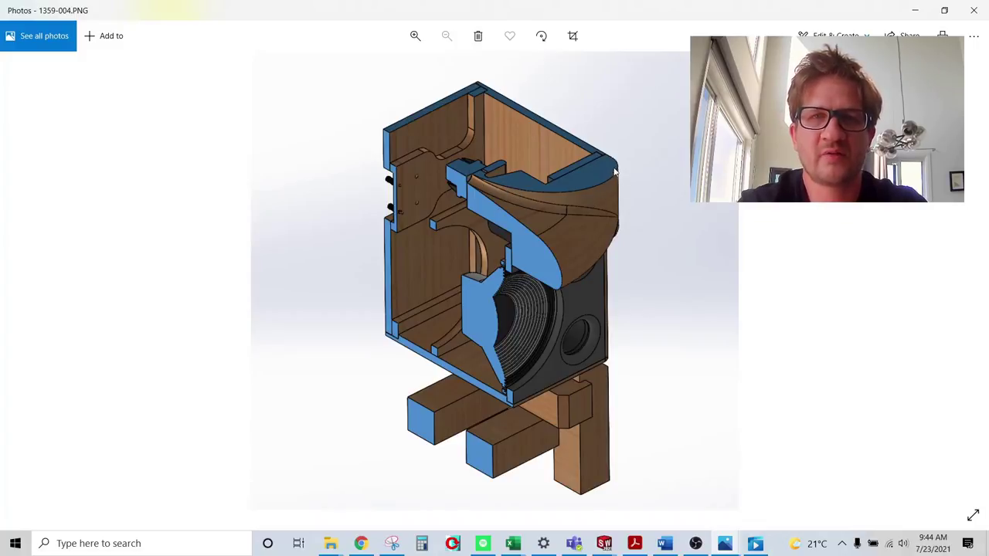
key("alt+Tab")
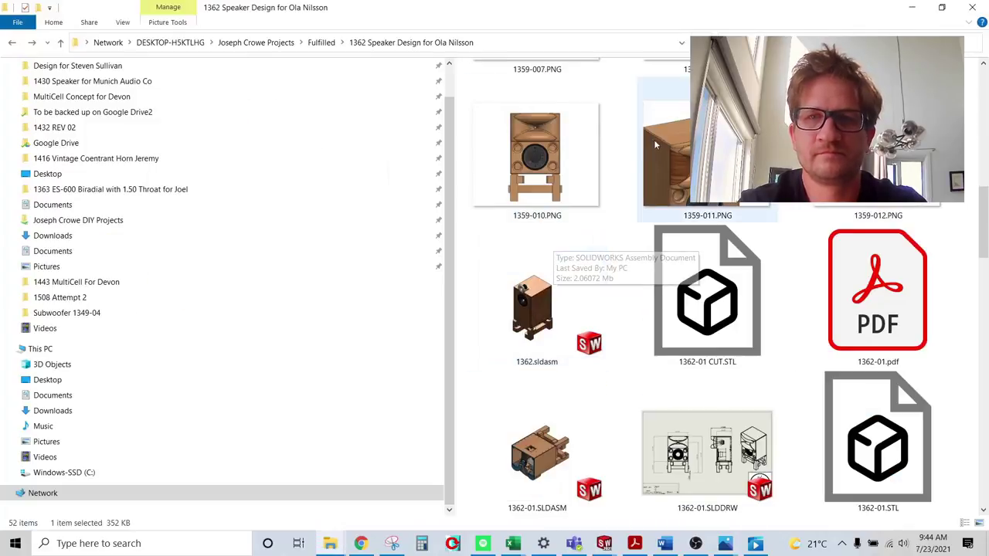
left_click(575, 160)
double_click(550, 164)
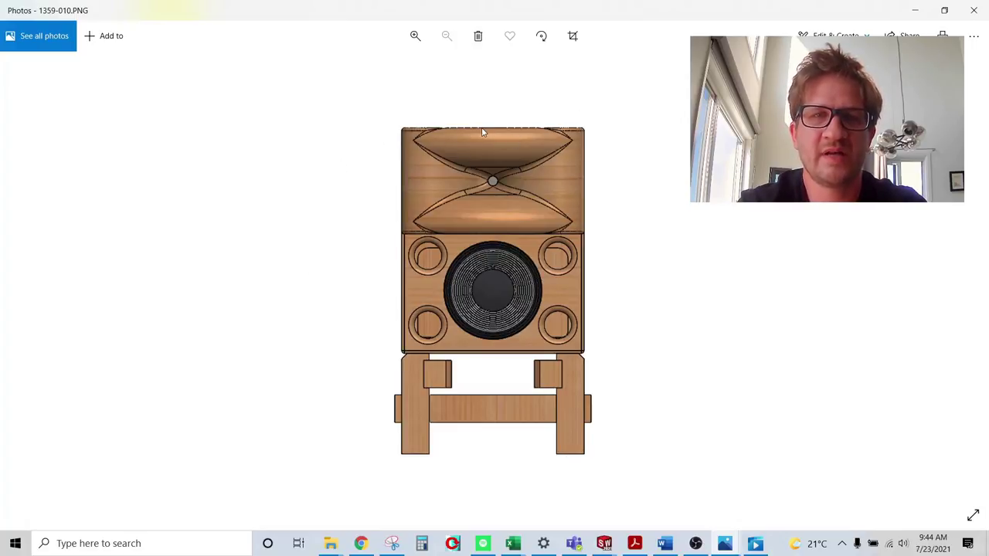
Switch to SOLIDWORKS and bring up the 1362-01 drawing with its dimensioned overall views on Sheet1
key("alt+Tab")
key("alt+Tab")
key("alt+Tab")
key("alt+Tab")
key("alt+Tab")
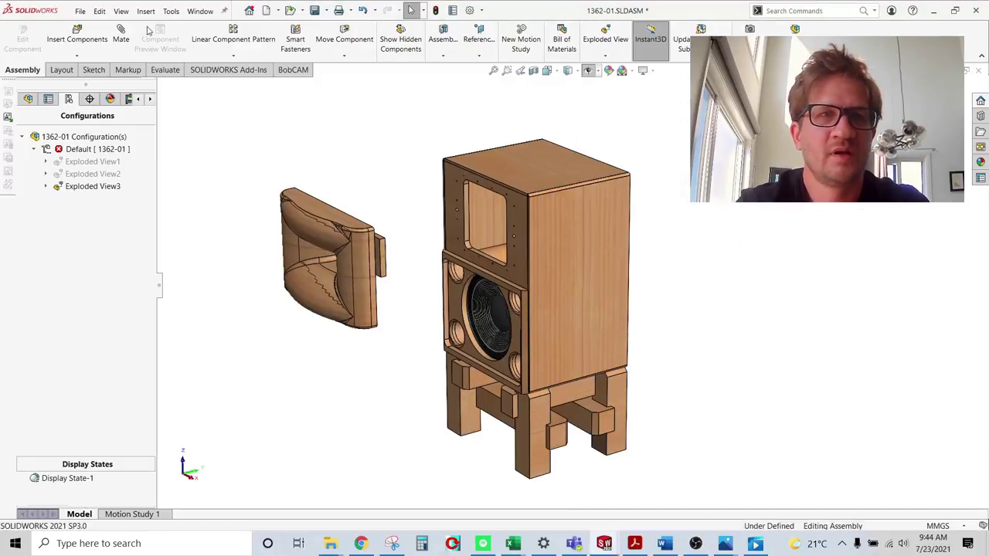
left_click(200, 11)
left_click(247, 139)
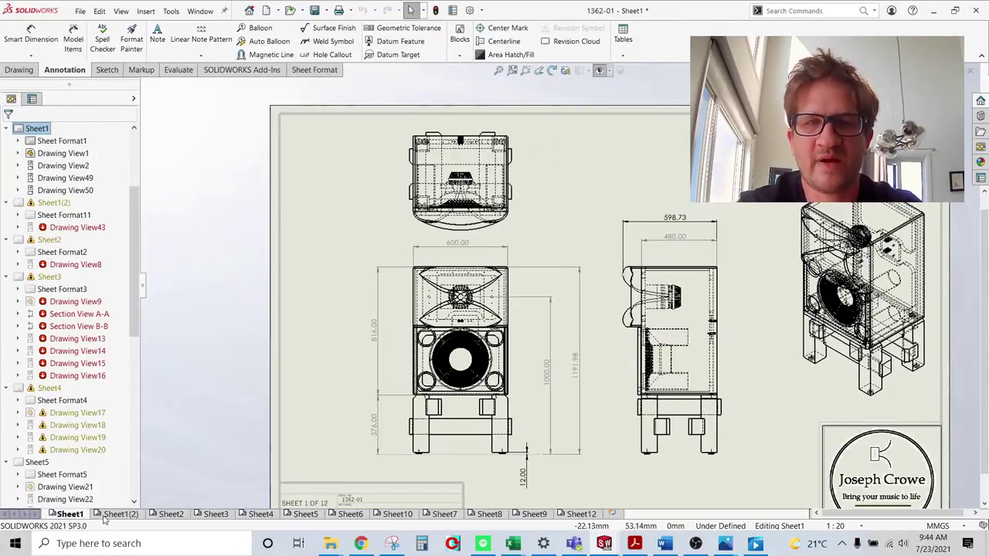
Look through the drawing's exploded views on Sheet1(2) and Sheet2 and continue to the front baffle on Sheet4
left_click(104, 518)
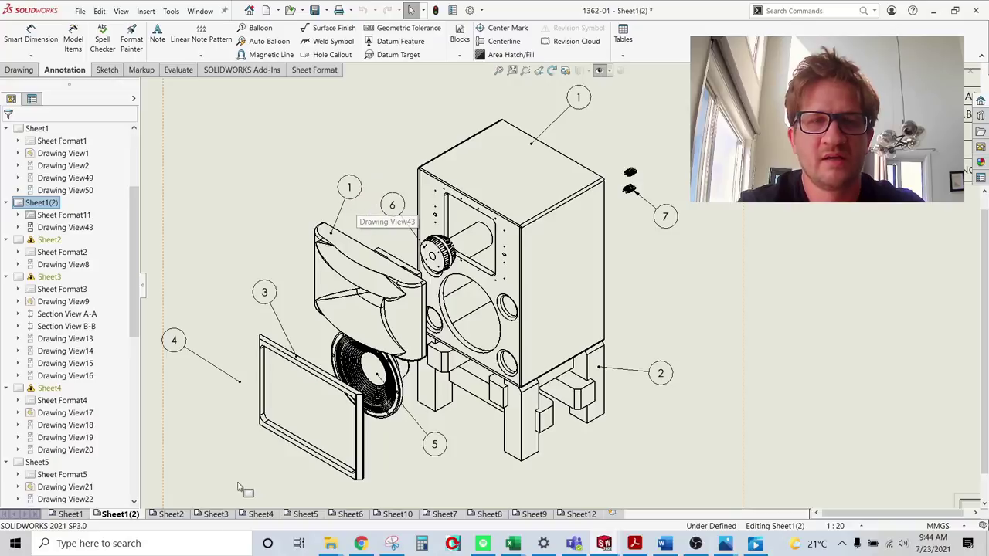
left_click(171, 513)
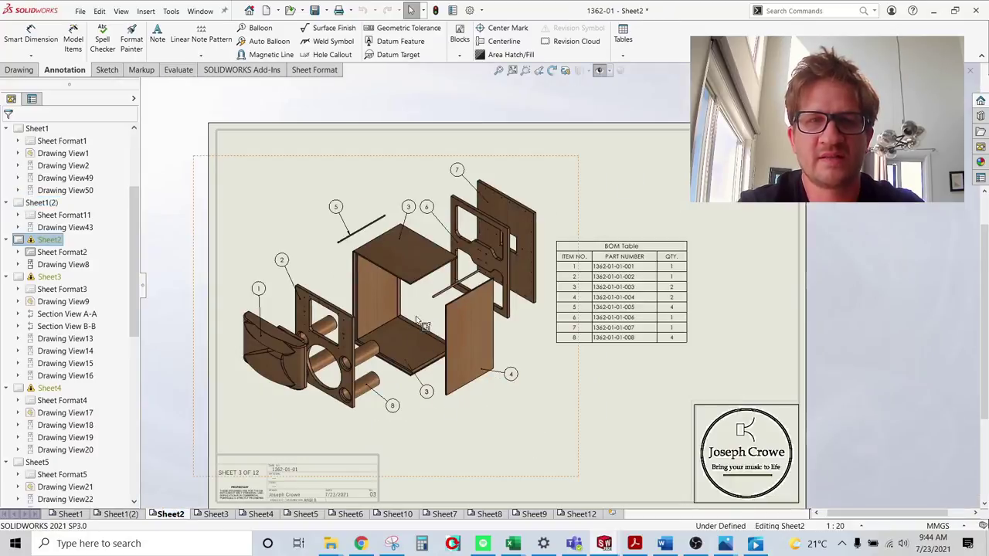
left_click(215, 513)
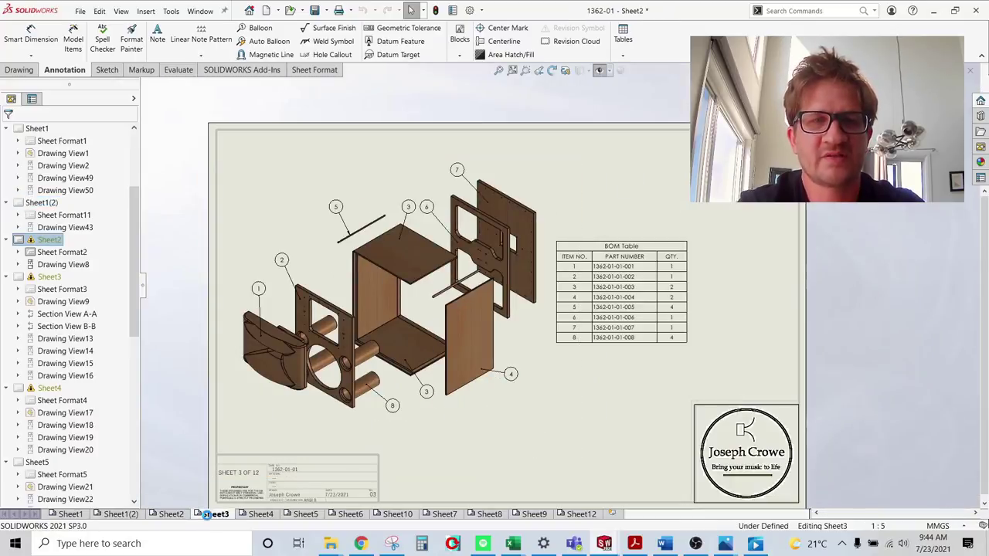
left_click(261, 513)
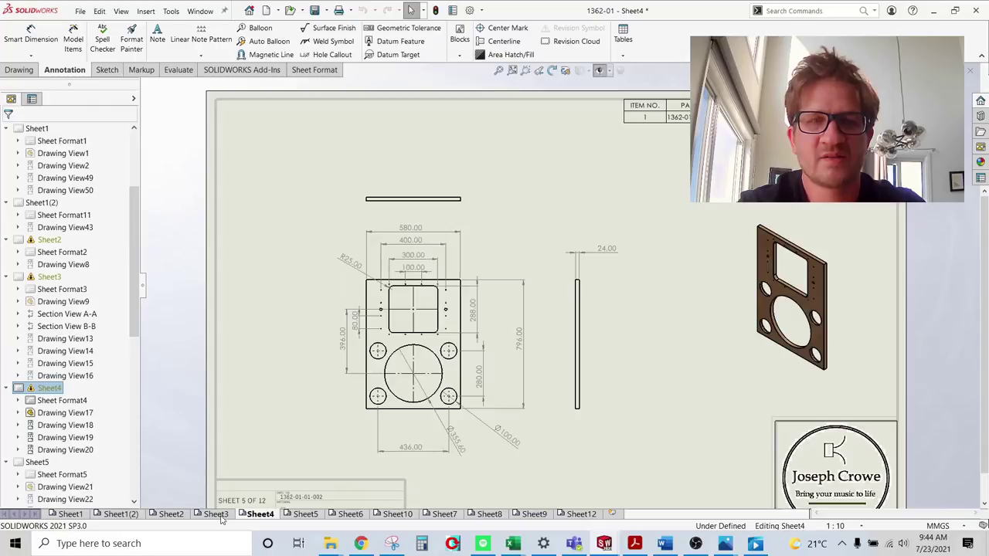
Go back to Sheet3 and examine the horn's section views A-A and B-B and their dimensions
mouse_move(219, 523)
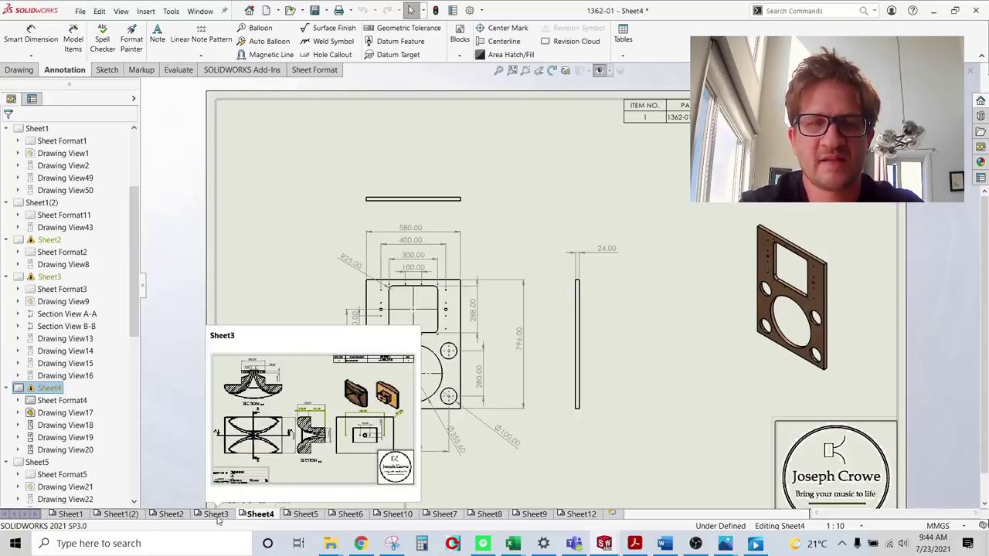
left_click(217, 515)
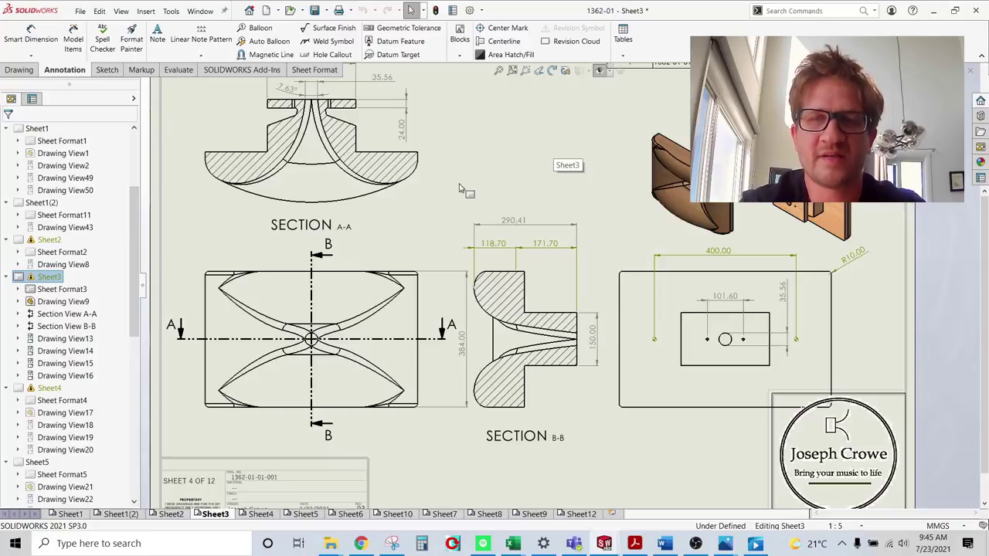
scroll(459, 187, "up", 2)
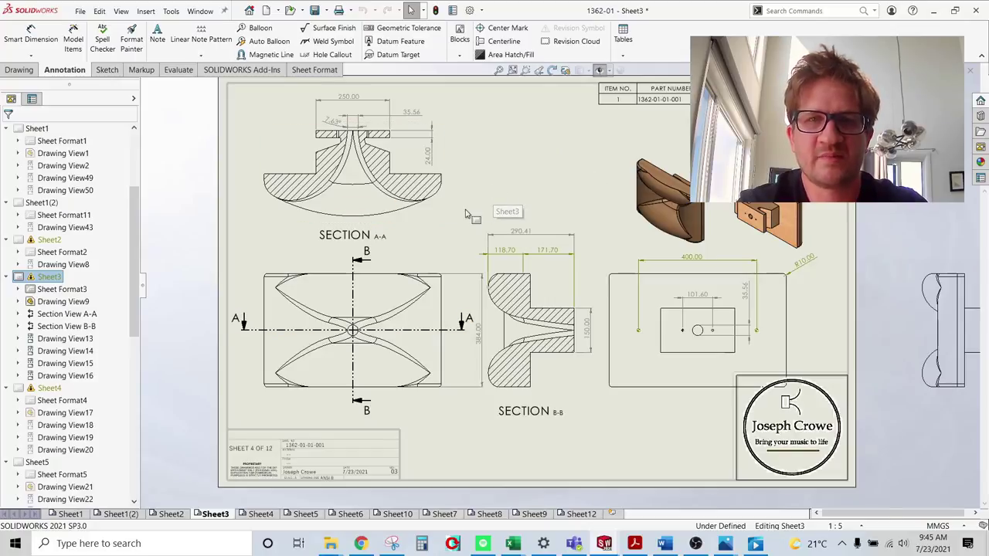
Return through Sheet2 and the exploded view on Sheet1(2) to Sheet1 and examine the speaker's overall dimensions
left_click(171, 513)
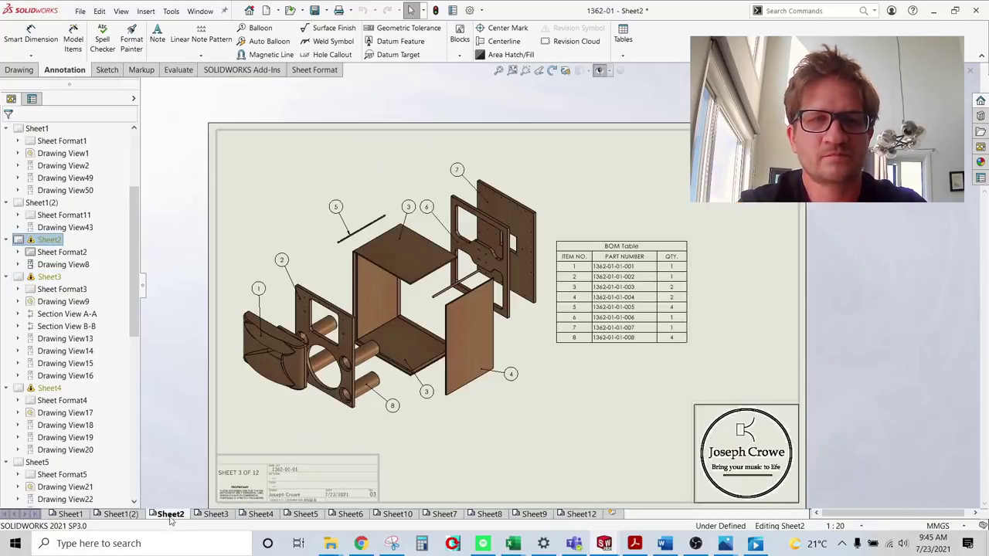
left_click(131, 514)
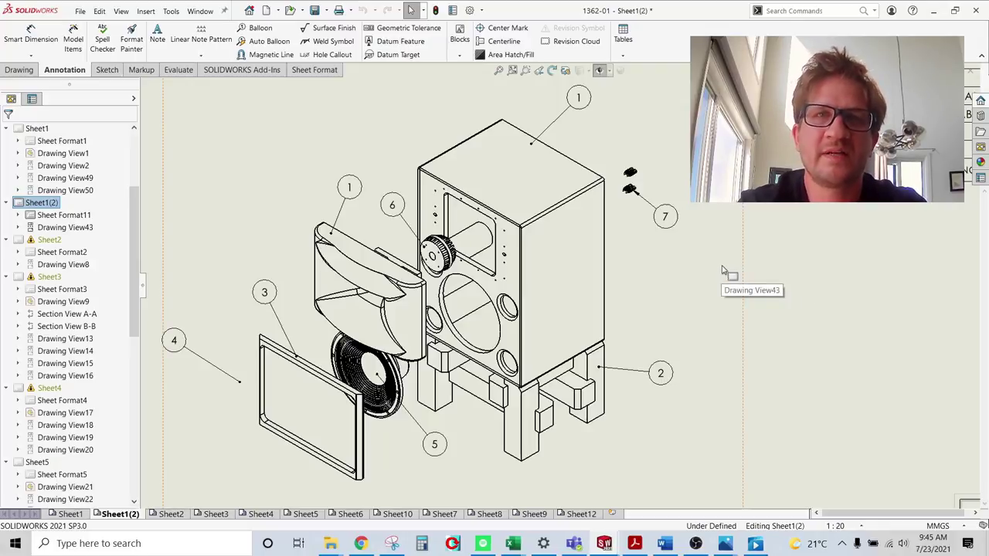
left_click(70, 514)
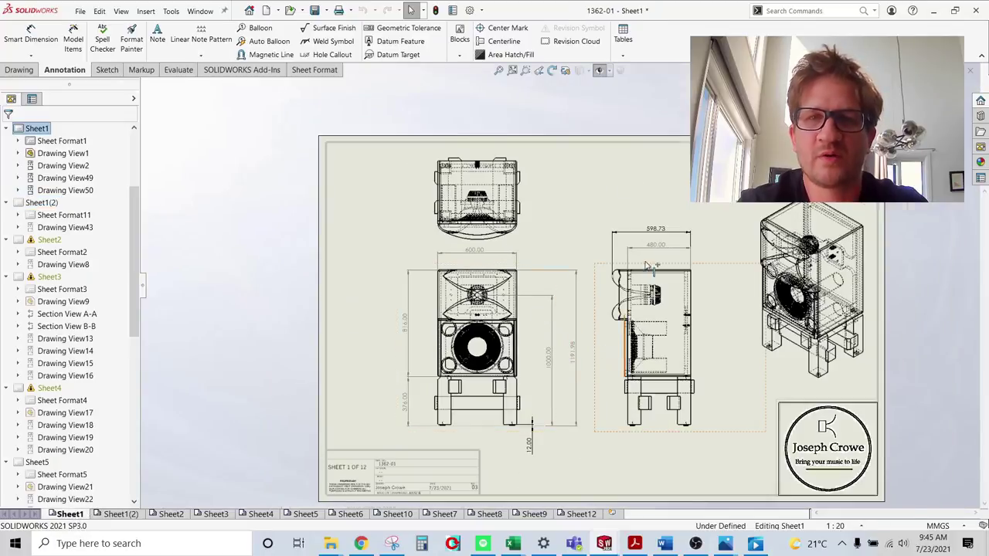
scroll(638, 267, "down", 2)
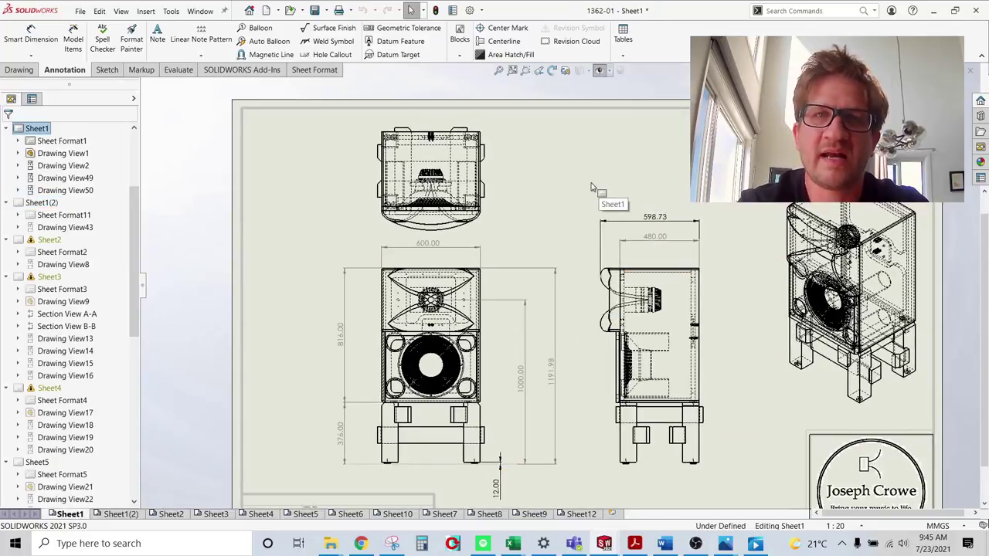